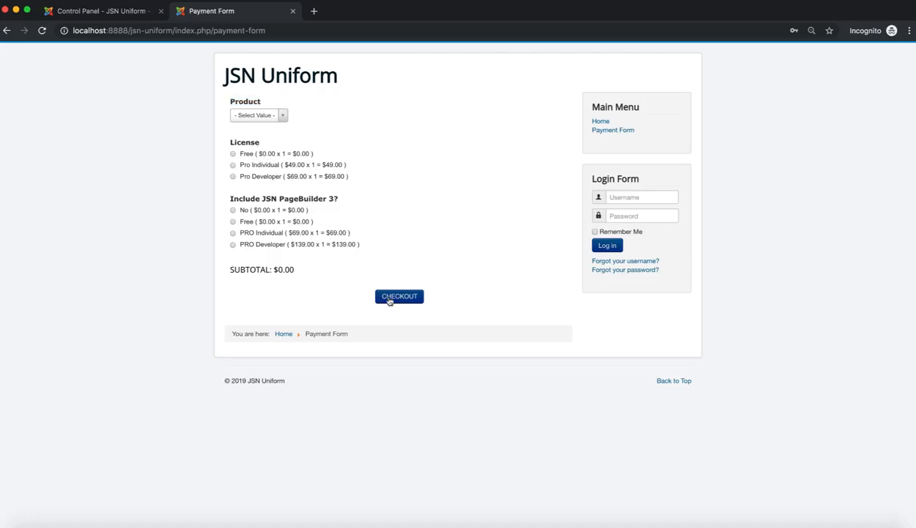
Order JSN PowerAdmin 2 with the Pro Individual license and PRO Developer JSN PageBuilder 3, and proceed to checkout.
left_click(284, 116)
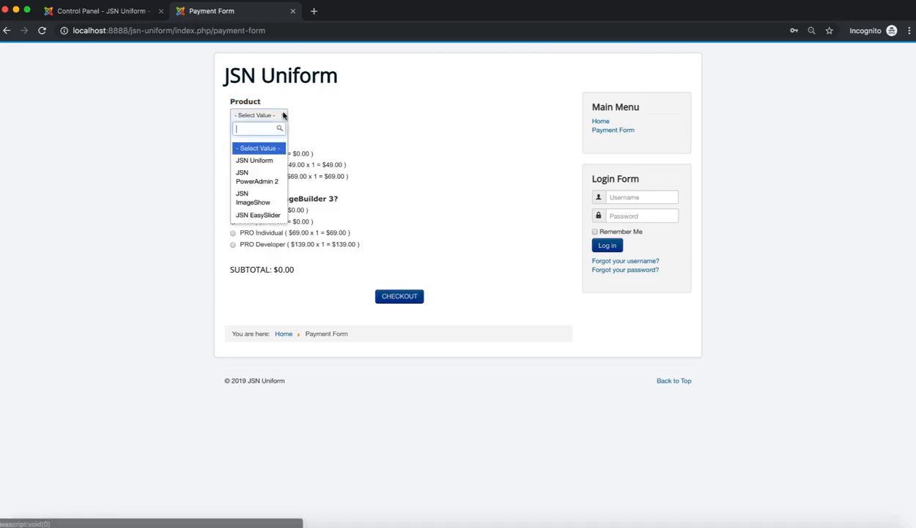
left_click(261, 176)
left_click(250, 167)
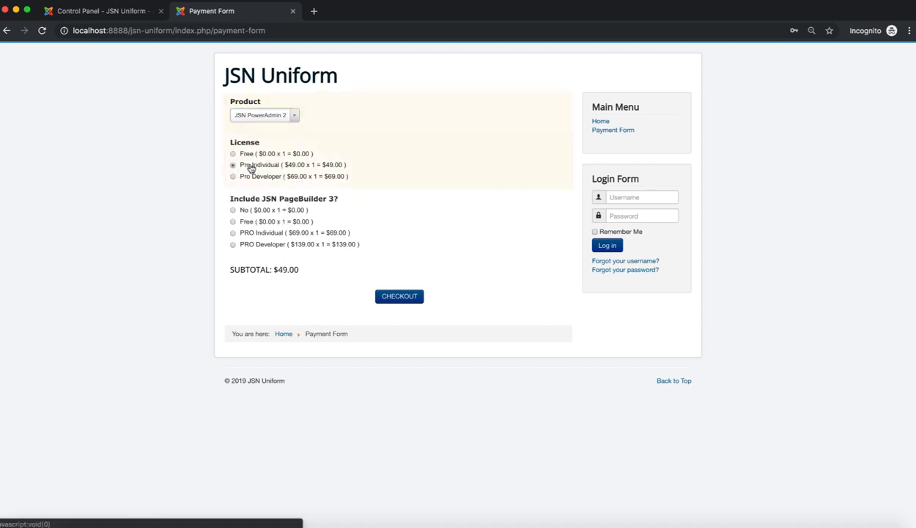
left_click(266, 245)
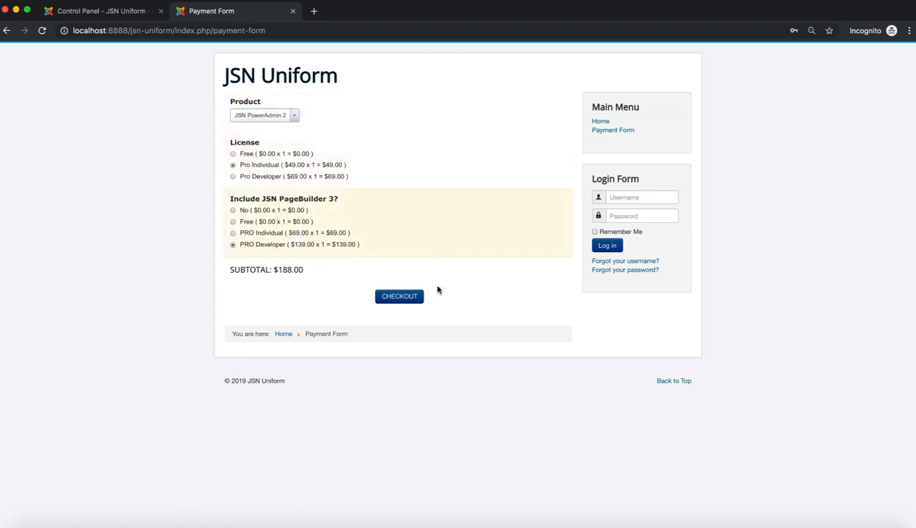
left_click(399, 297)
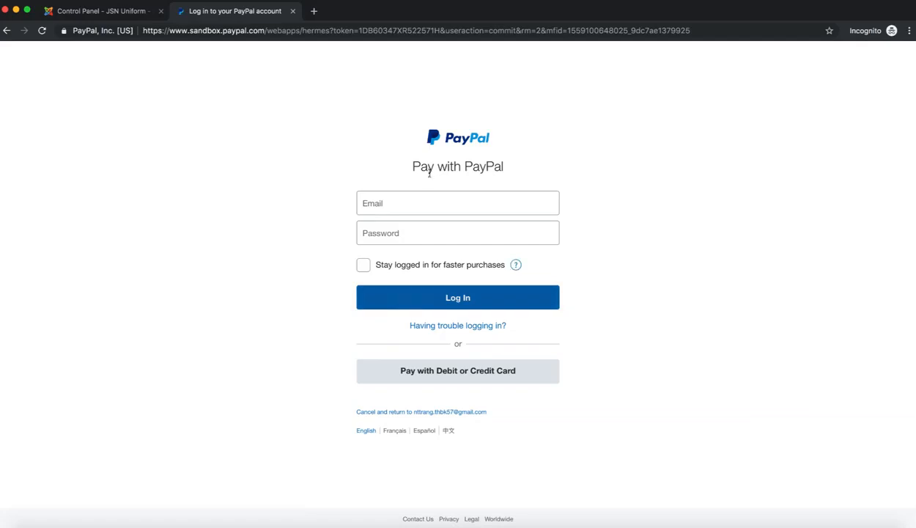
Fill in the PayPal account's saved e-mail and password and log in.
left_click(450, 205)
left_click(484, 248)
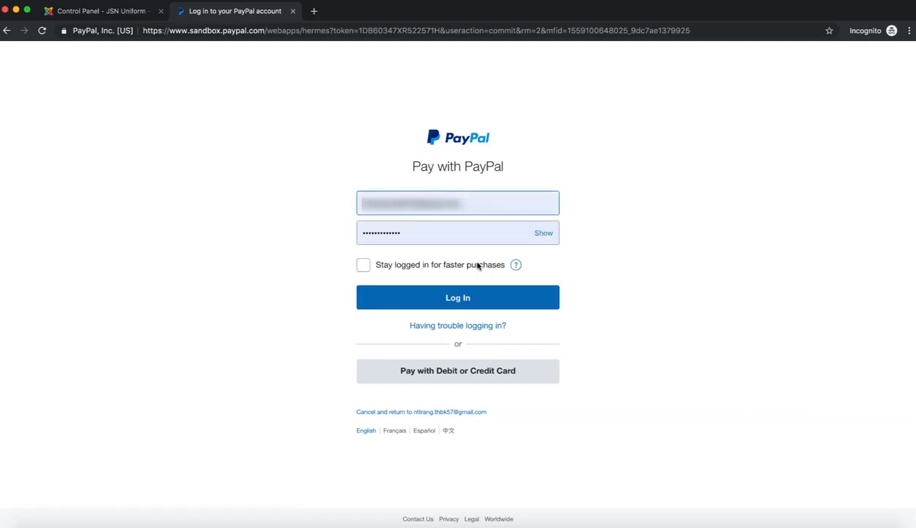
left_click(460, 304)
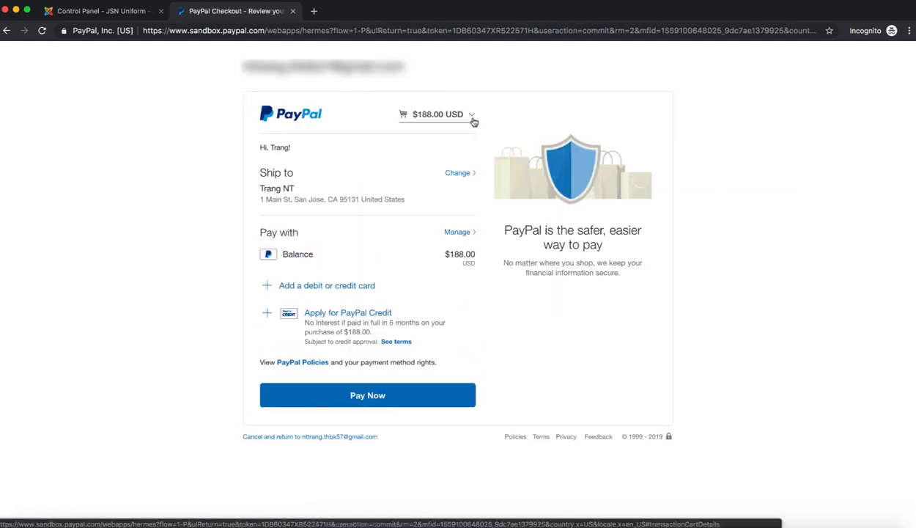
Examine the itemised order summary behind the PayPal checkout total, including the license item's details.
left_click(472, 117)
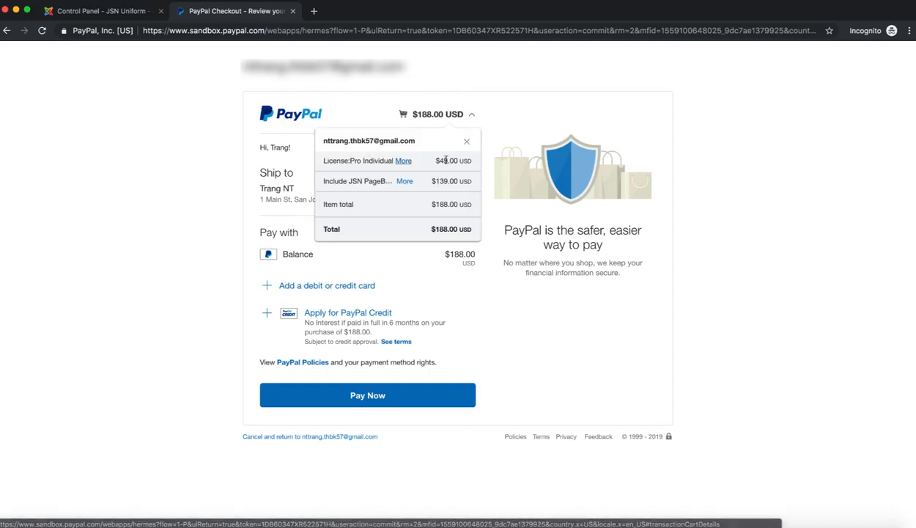
left_click(404, 161)
left_click(406, 210)
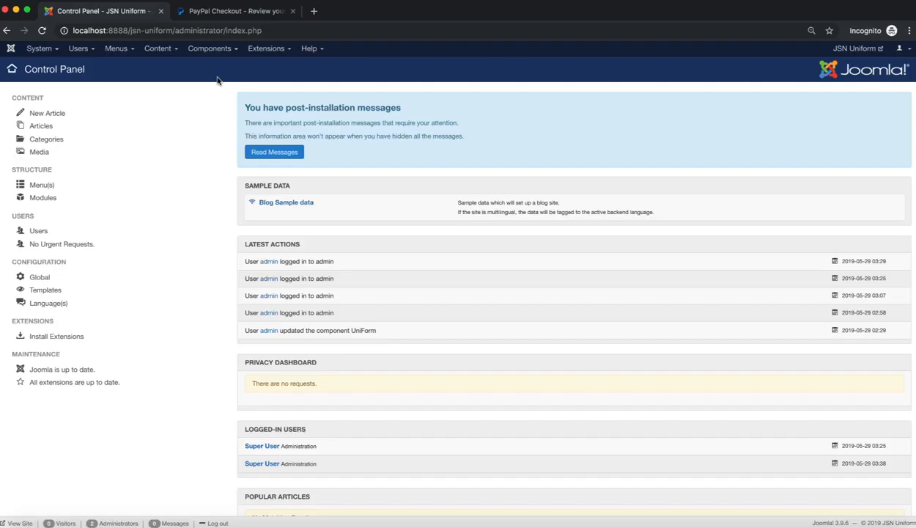
In the Joomla administrator, open the JSN UniForm forms manager and create a new blank form.
left_click(237, 50)
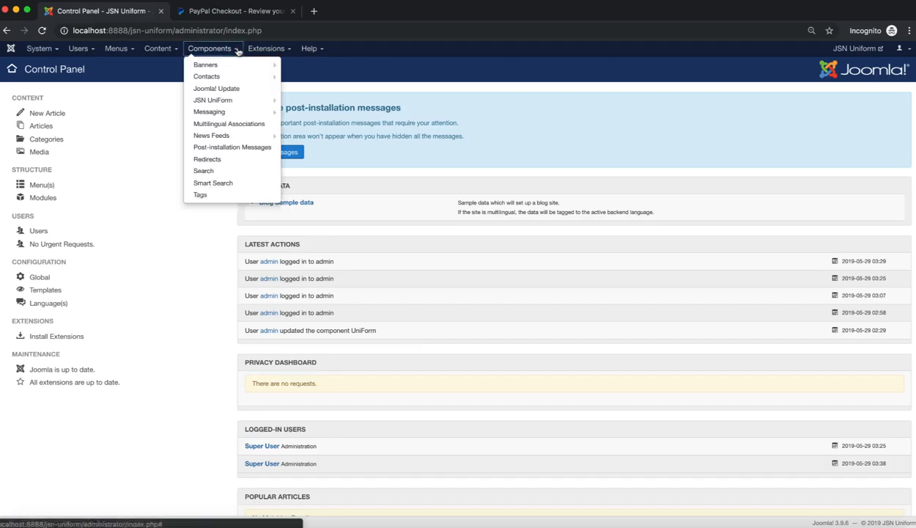
mouse_move(231, 99)
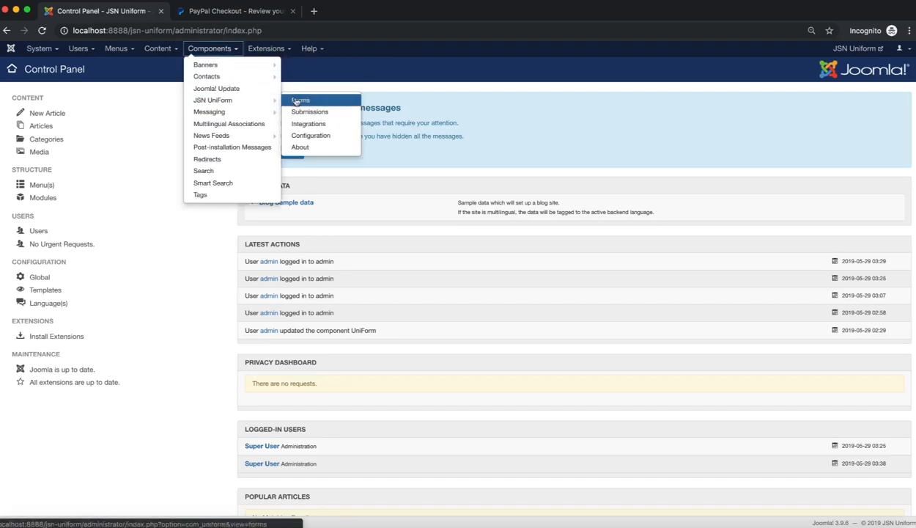
left_click(330, 101)
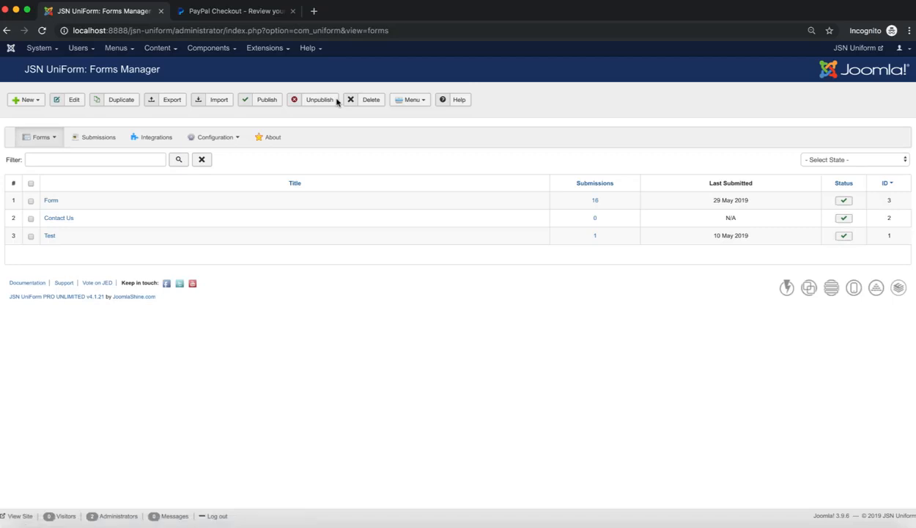
left_click(38, 102)
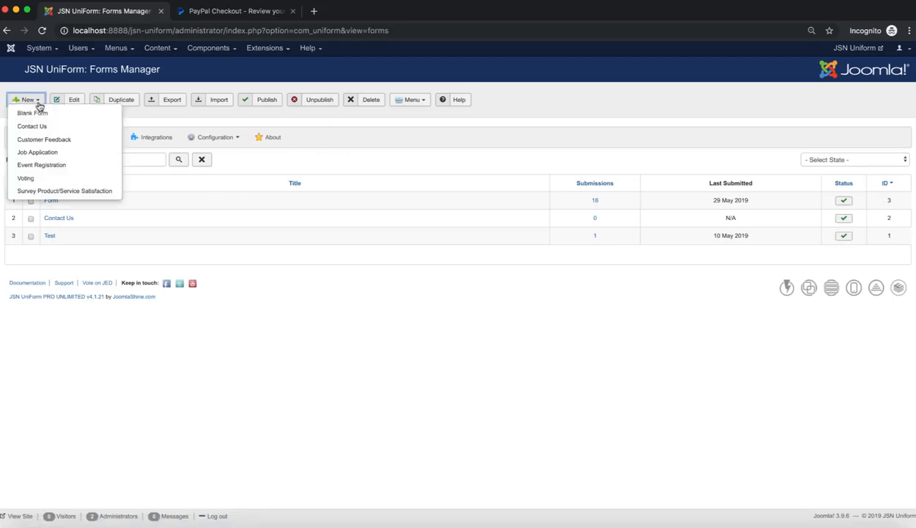
left_click(66, 114)
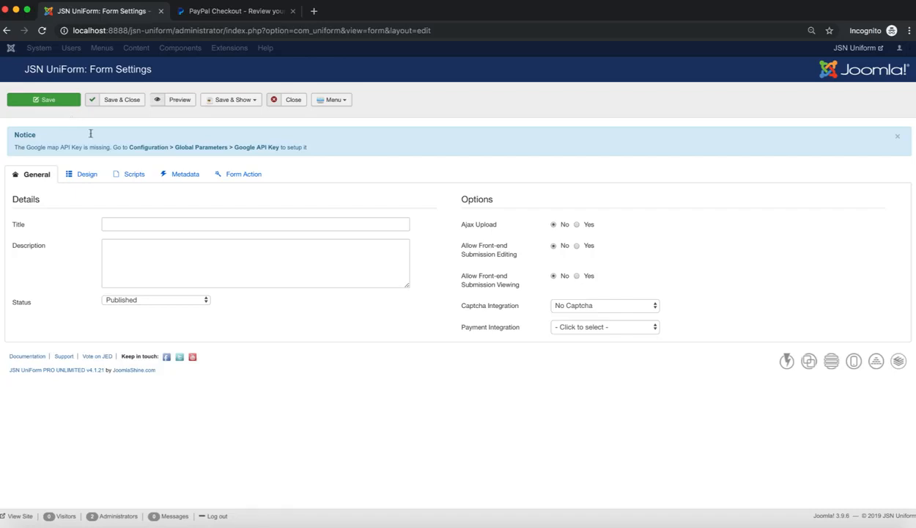
Title the form "Payment Form", set its payment integration to PayPal, and save it.
left_click(119, 226)
type("Payment Form")
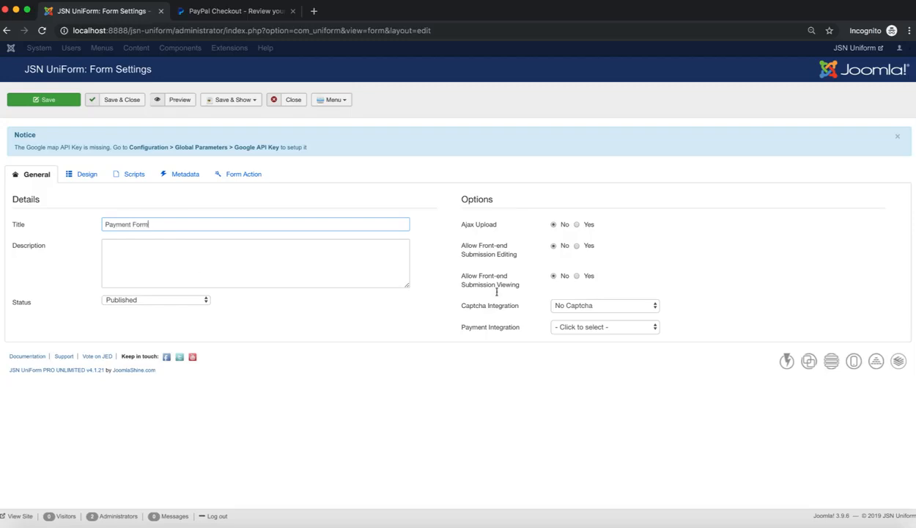
left_click(645, 328)
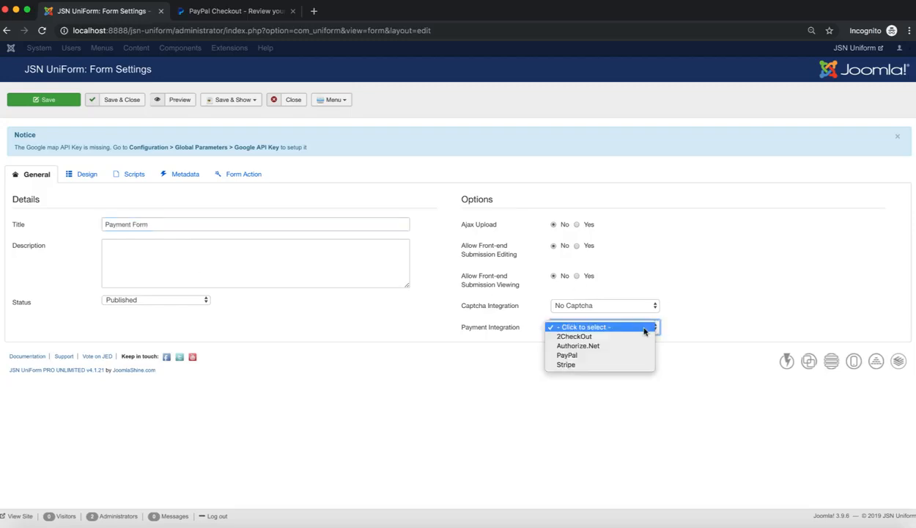
left_click(618, 360)
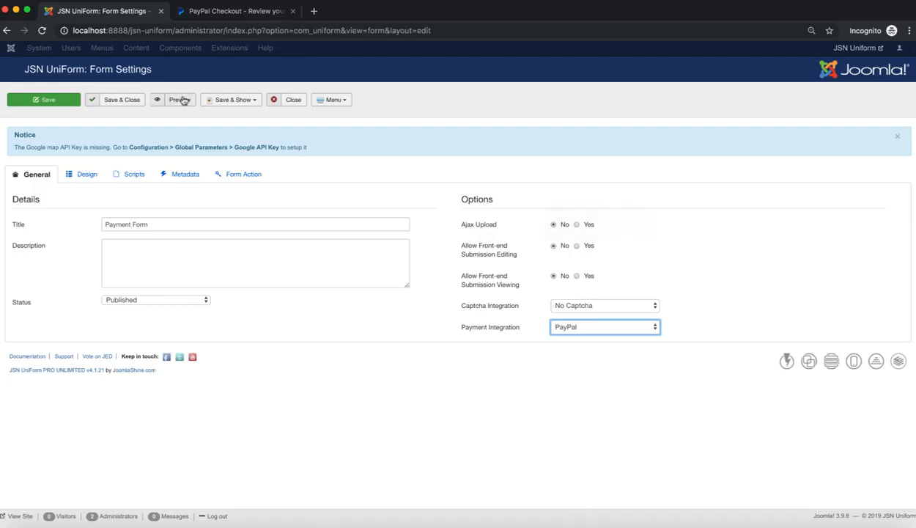
left_click(69, 105)
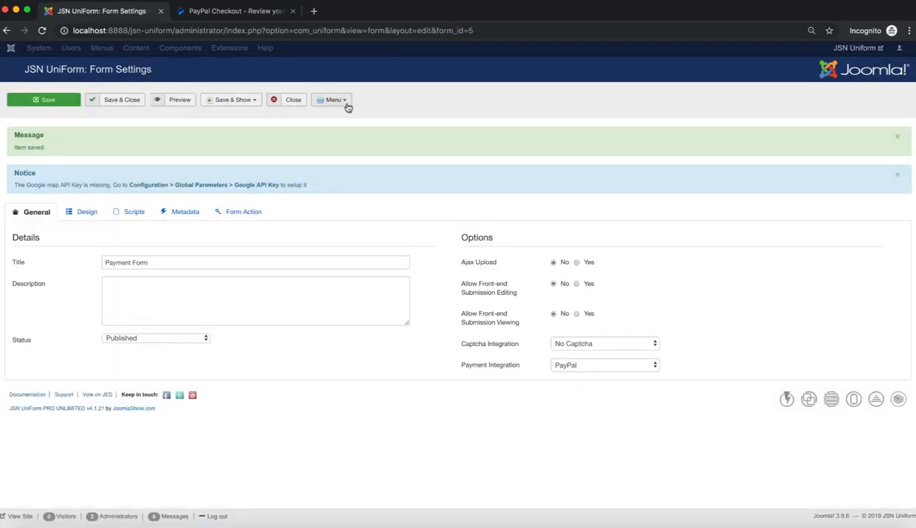
Open the Paypal integration's gateway settings, keep Standard Checkout as the payment type, review the sandbox merchant email field, and save.
left_click(345, 103)
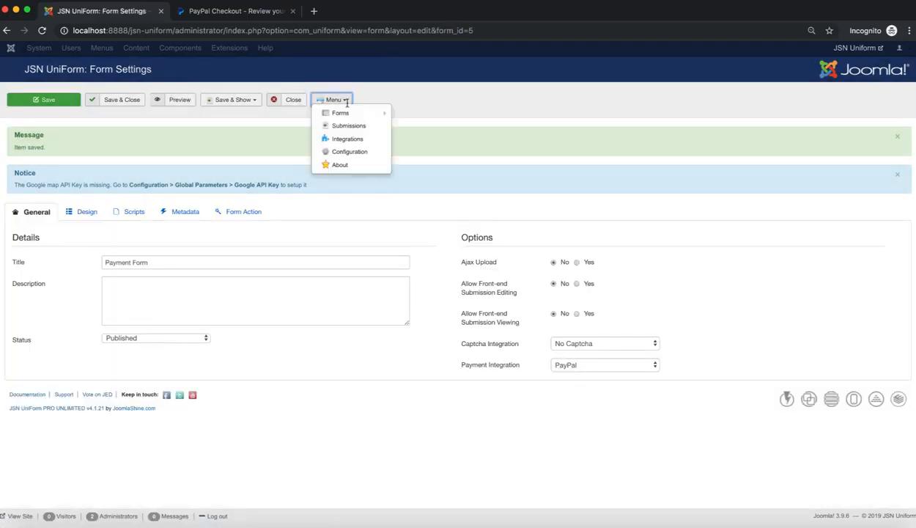
left_click(377, 140)
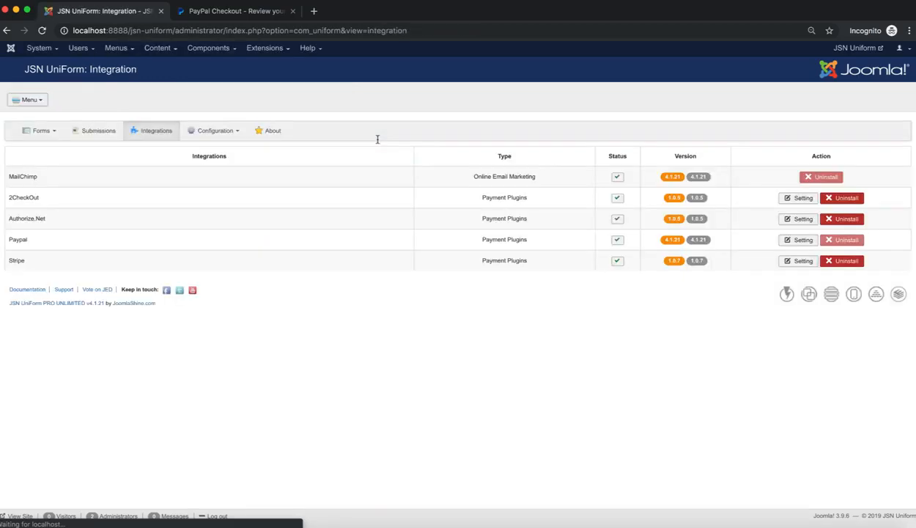
double_click(25, 239)
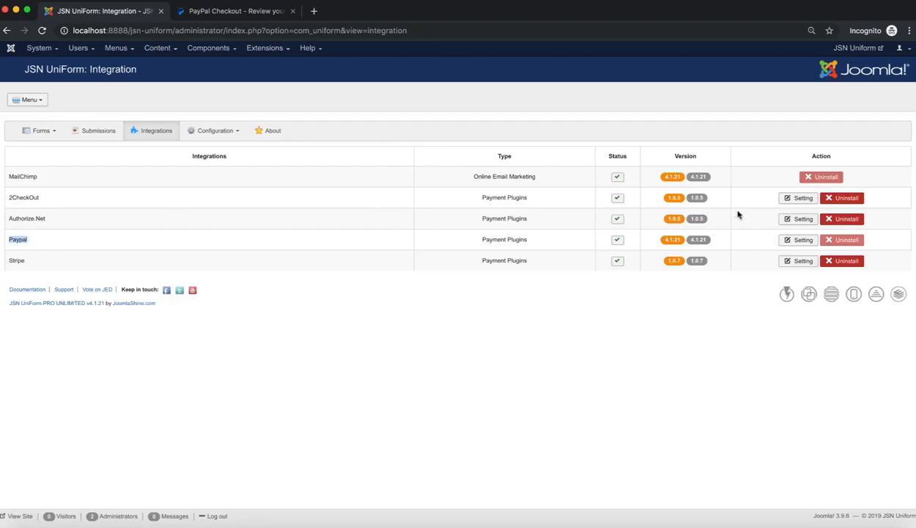
left_click(796, 242)
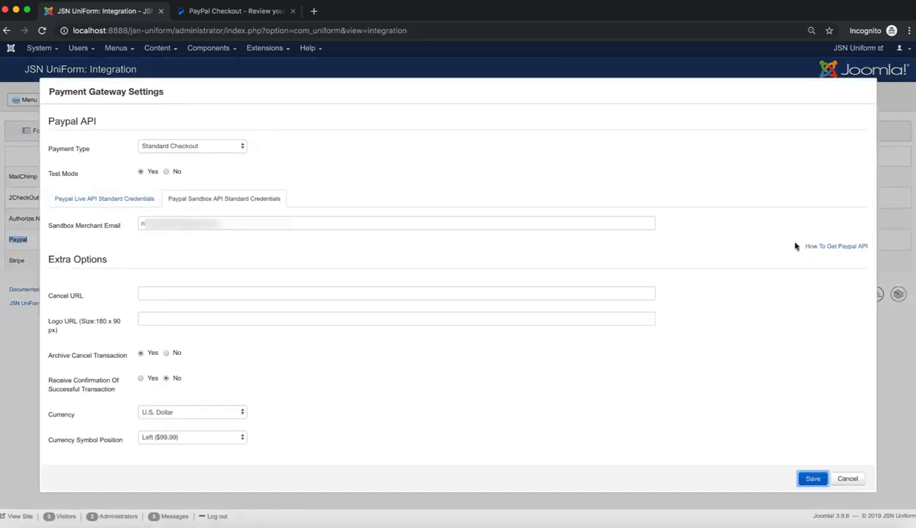
left_click(226, 150)
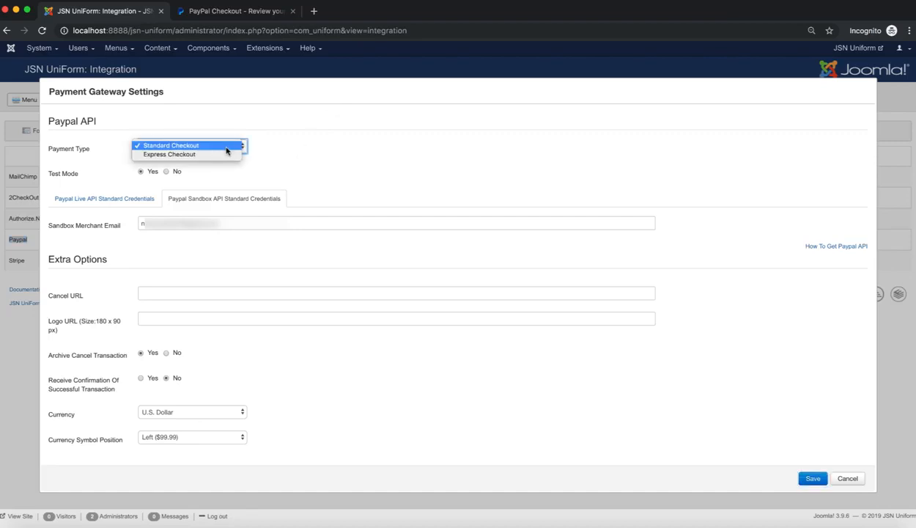
left_click(281, 164)
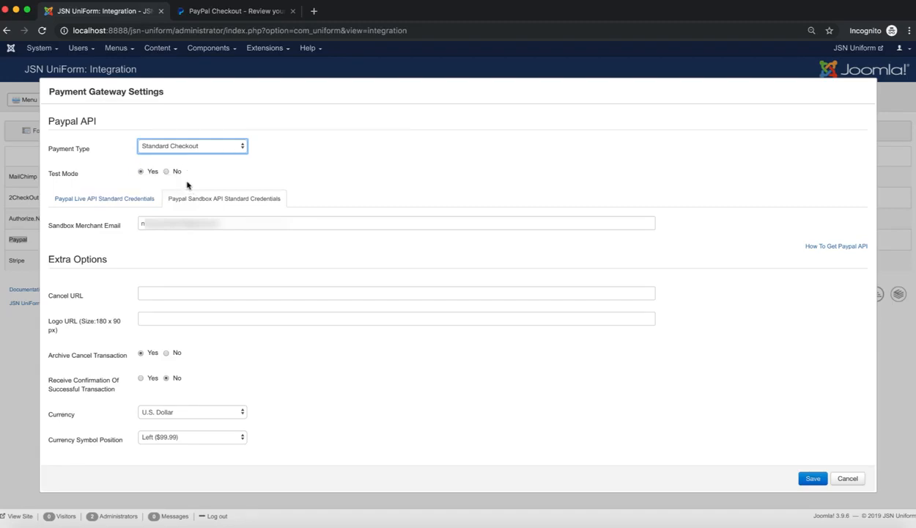
mouse_move(55, 231)
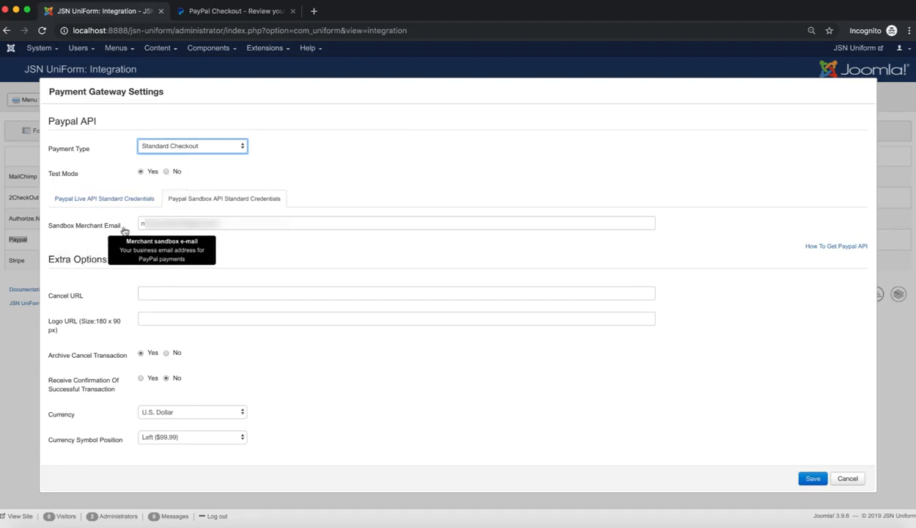
left_click(814, 479)
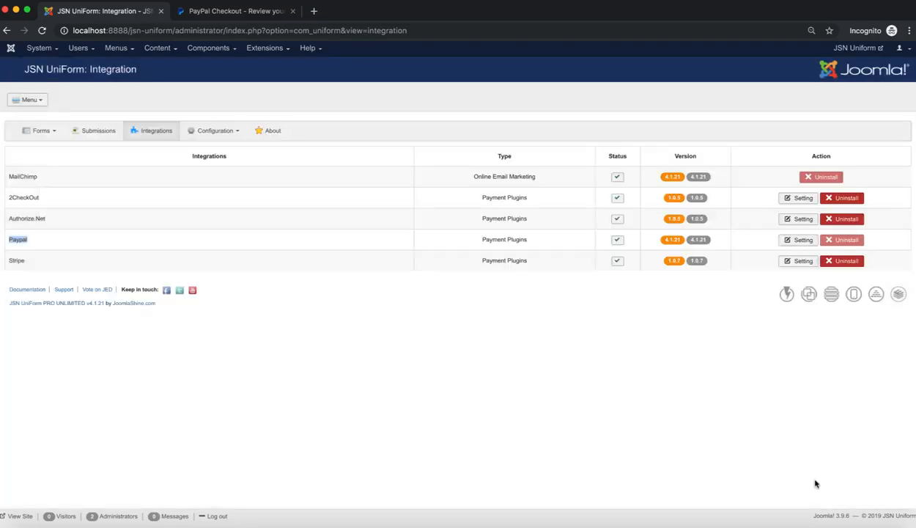
Reopen Payment Form from the recent forms and display its design layout.
left_click(54, 134)
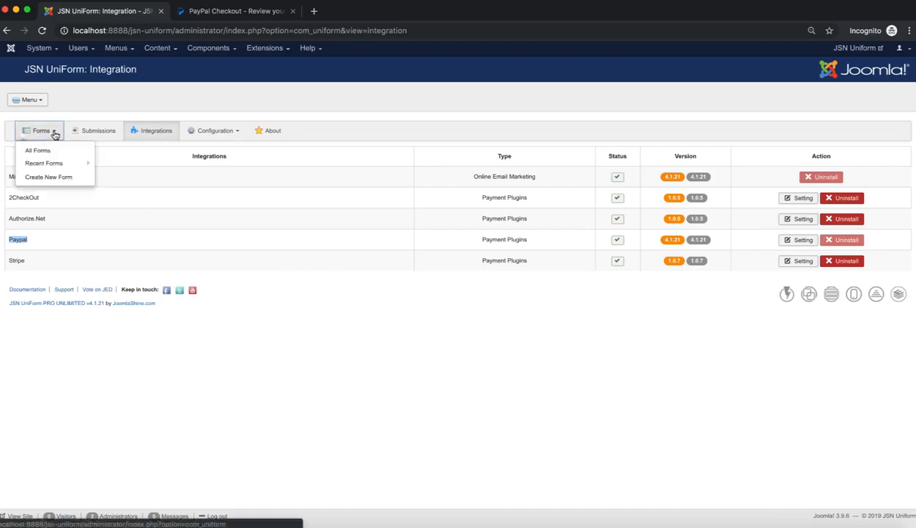
mouse_move(73, 163)
left_click(153, 167)
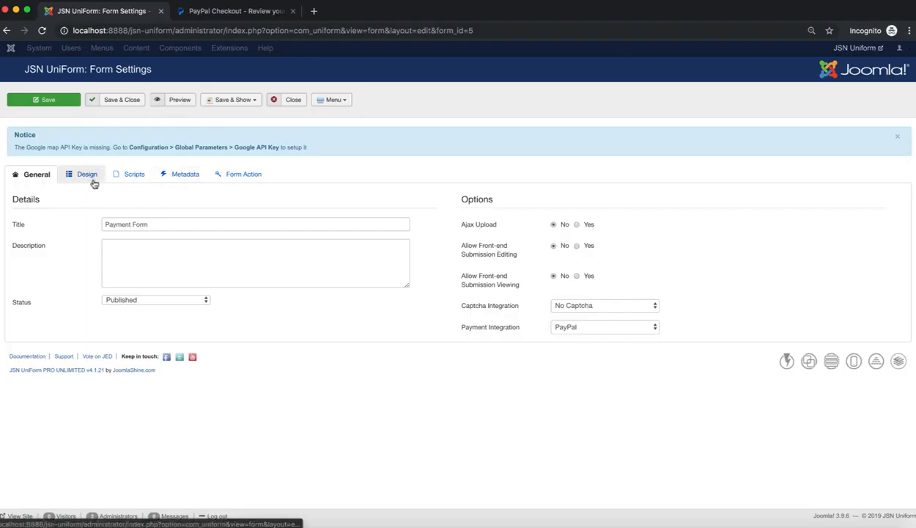
left_click(88, 176)
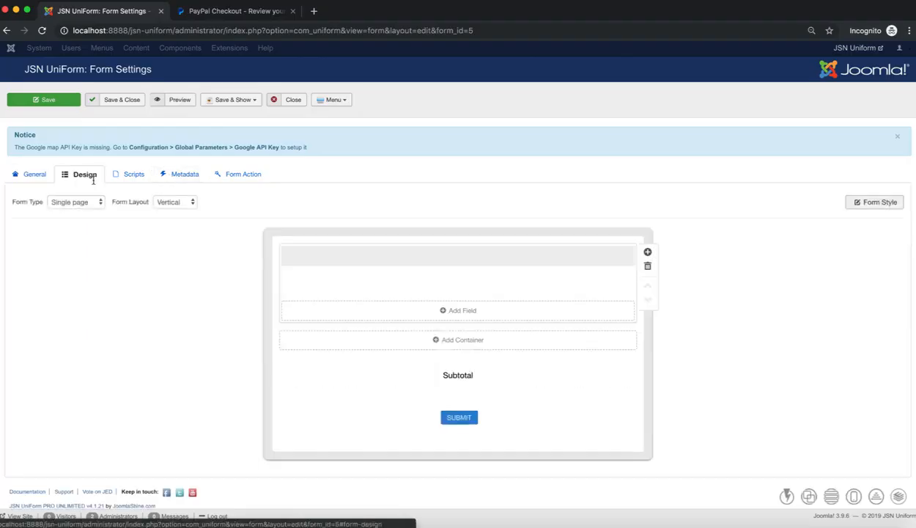
Add a Dropdown field to the form and title it "Product".
left_click(501, 319)
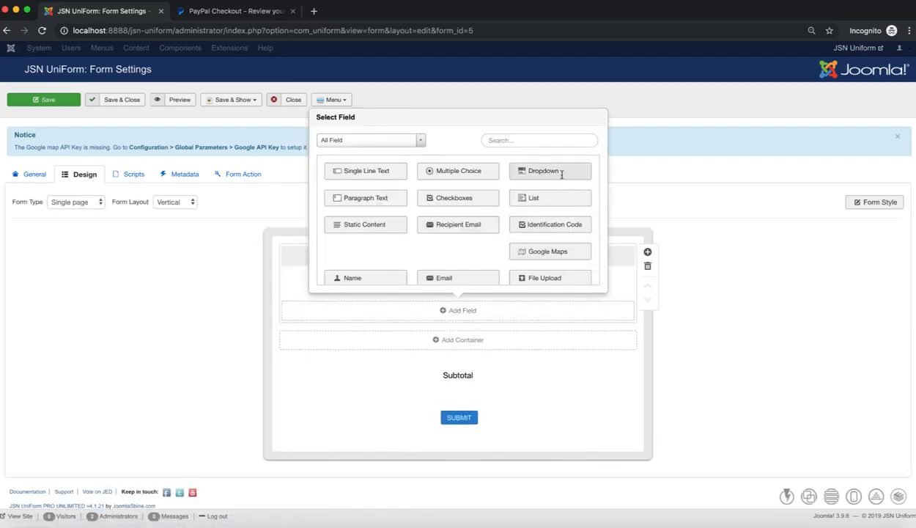
left_click(562, 172)
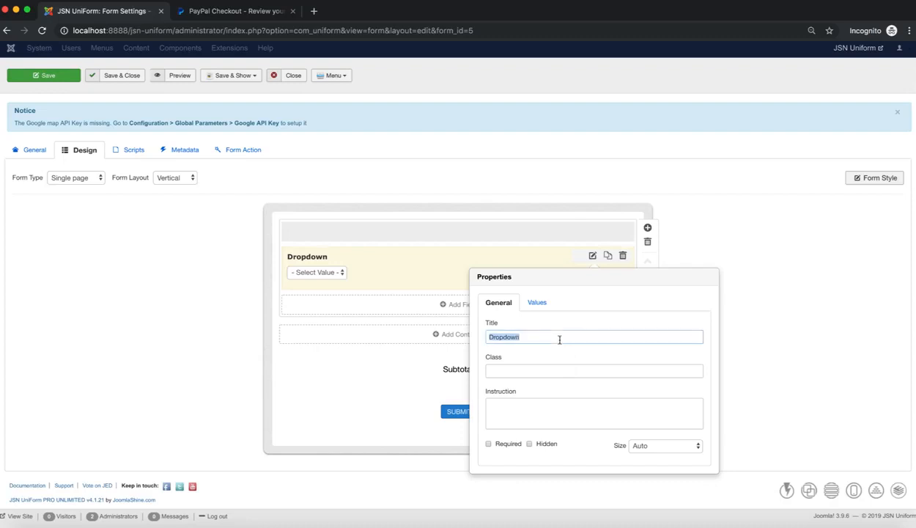
type("Product")
Replace the Product dropdown's default values with JSN Uniform, JSN PowerAdmin 2, JSN ImageShow and JSN EasySlider, keeping the "- Select Value -" placeholder.
left_click(536, 302)
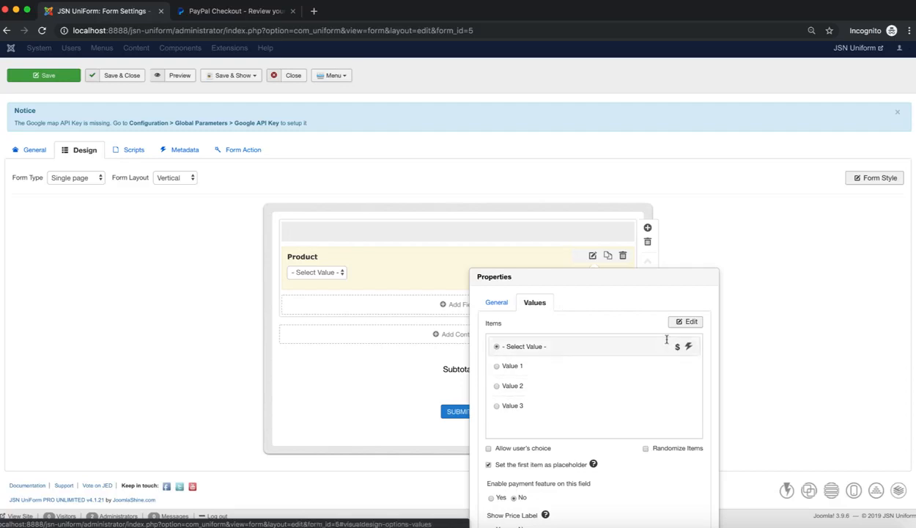
left_click(689, 323)
left_click_drag(525, 366, 475, 349)
type("JSN Uniform")
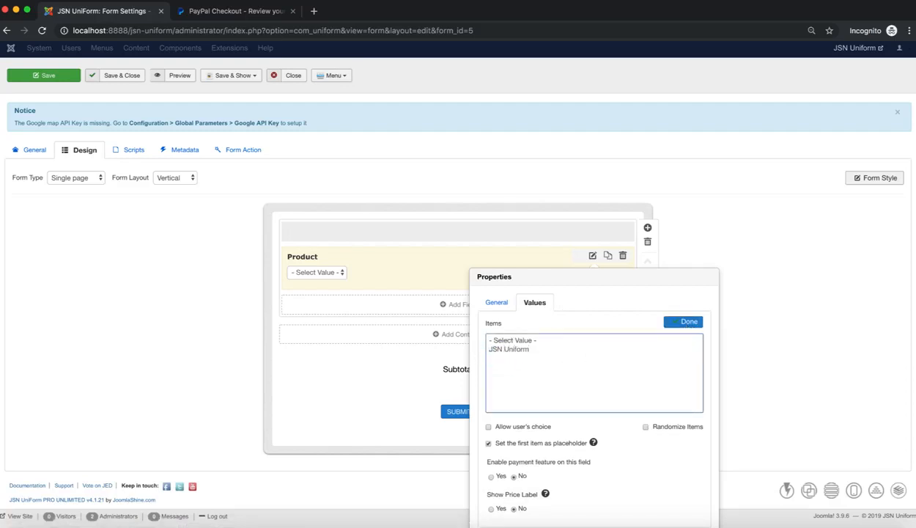
key("Return")
type("JSN PowerAdmin 2")
key("Return")
type("JSN ImageShow")
key("Return")
type("JSN EasySlider")
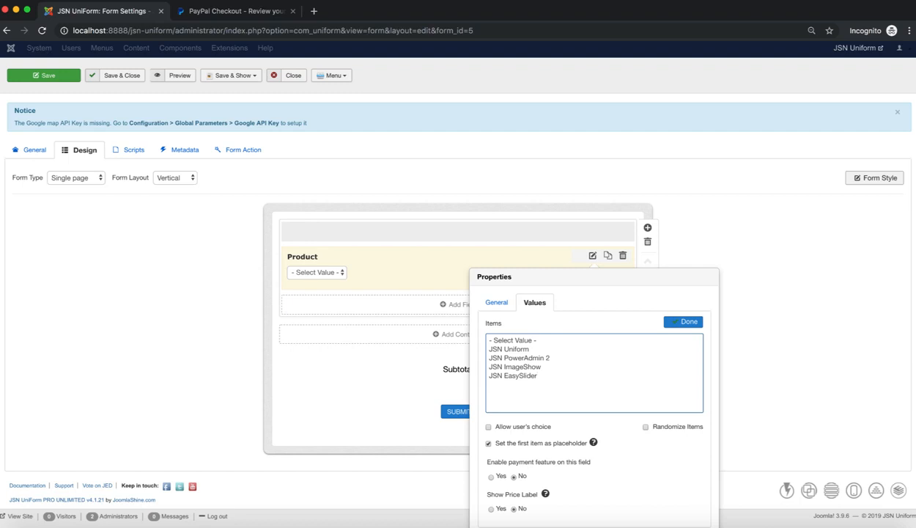
left_click(681, 322)
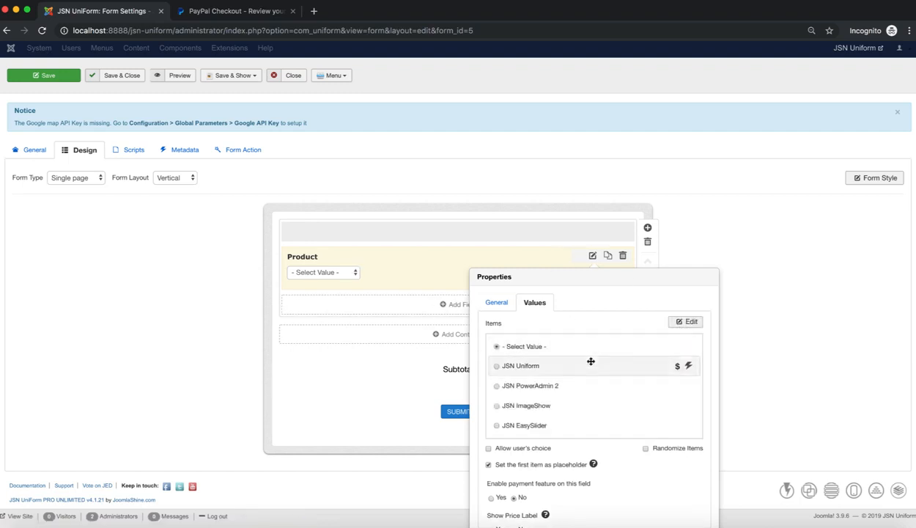
scroll(591, 362, "down", 1)
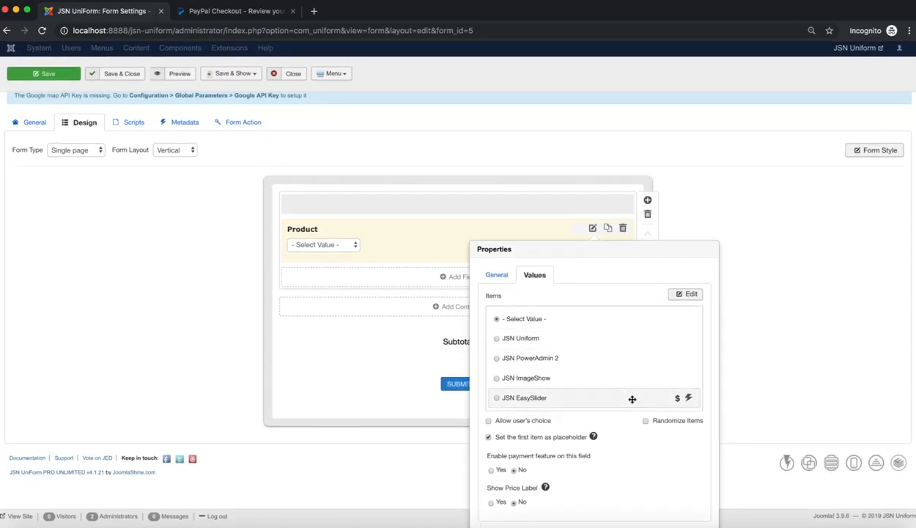
Add a Multiple Choice field below the Product dropdown and title it "License".
left_click(421, 282)
left_click(450, 302)
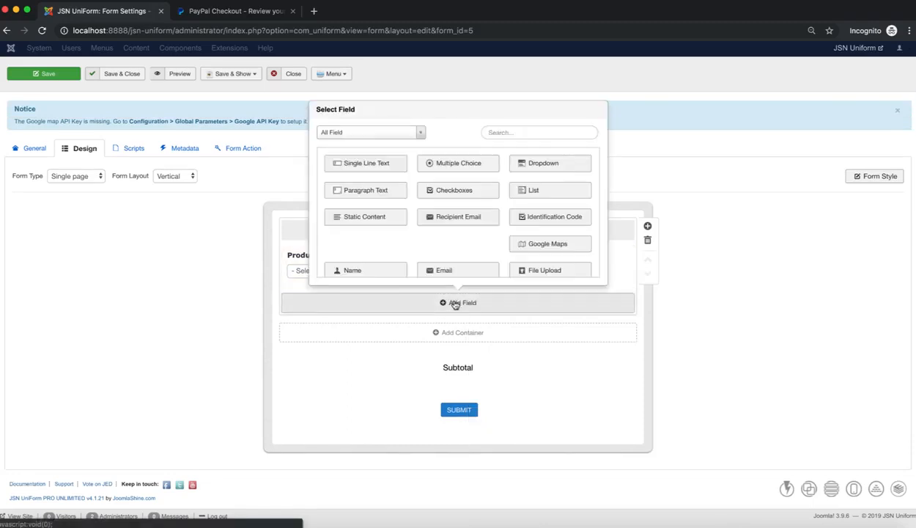
left_click(477, 163)
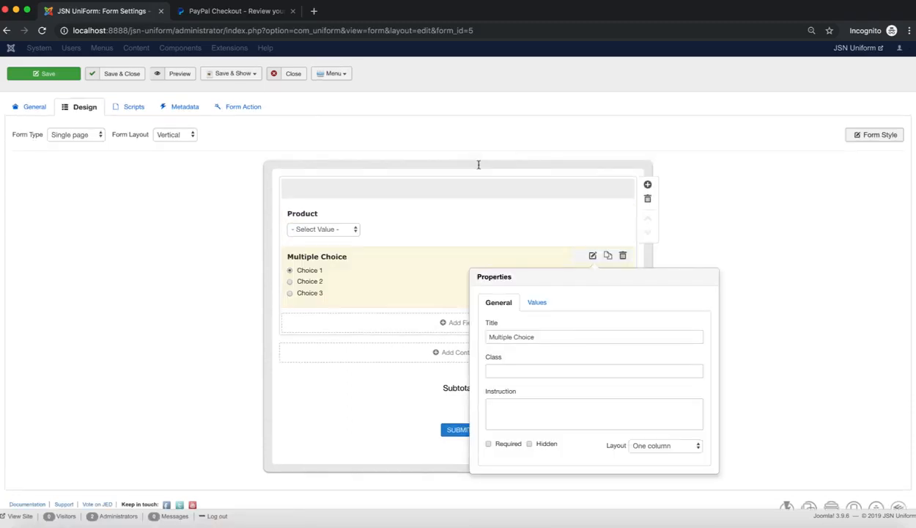
triple_click(586, 335)
type("License")
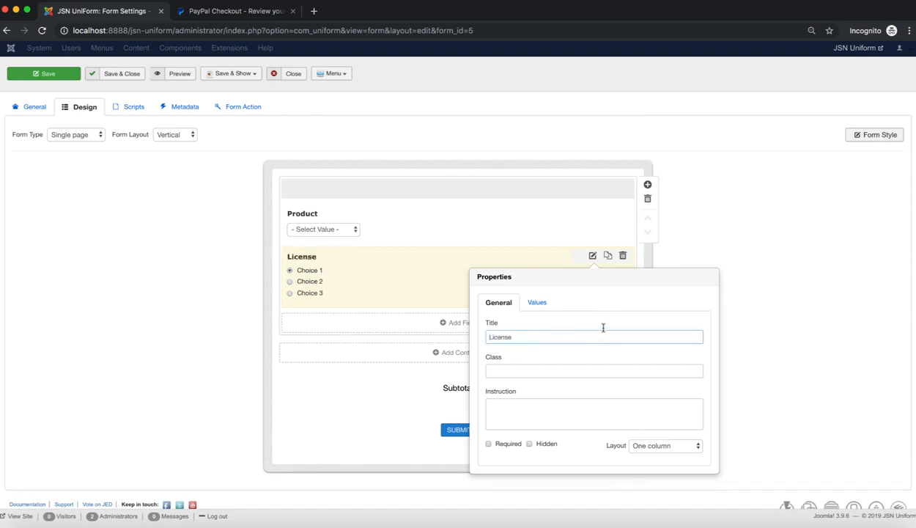
Replace the License field's default choices with Free, Pro Standard and Pro Unlimited.
left_click(550, 309)
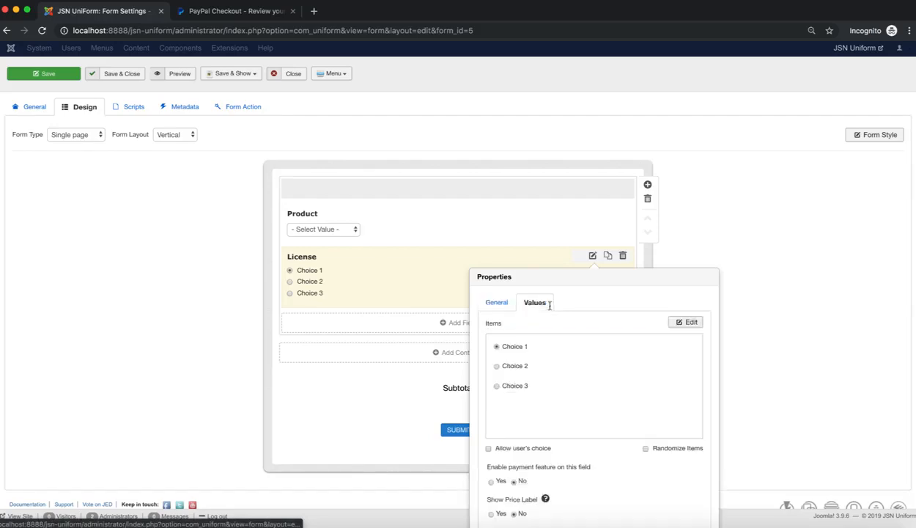
left_click(689, 323)
key("super+a")
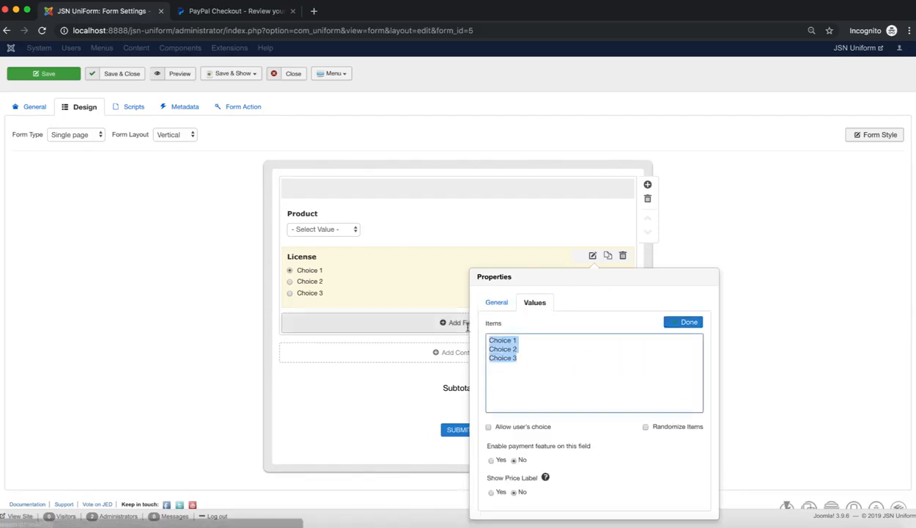
type("Fr")
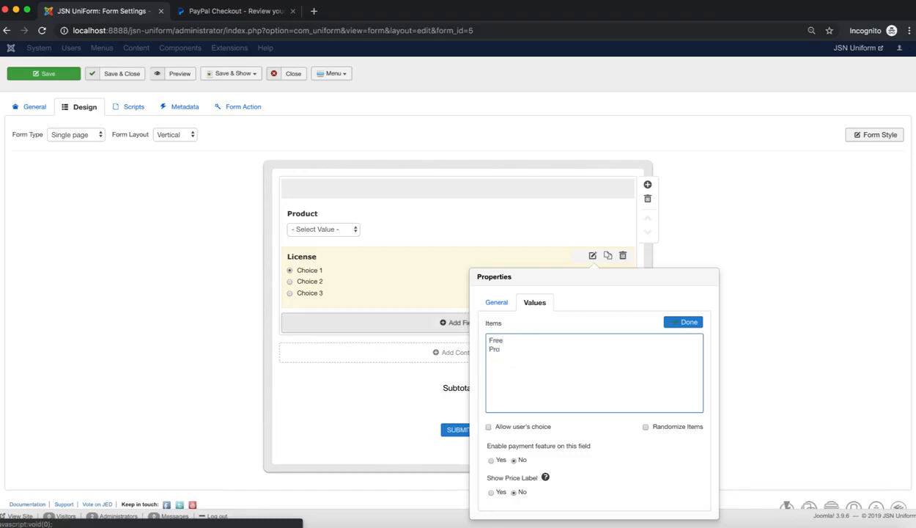
type("ee")
key("Return")
type("Pro Standard")
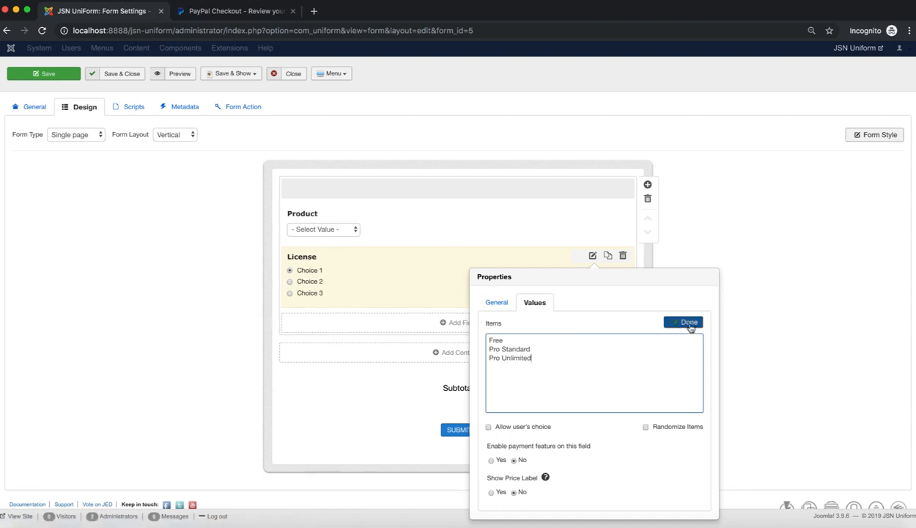
left_click(690, 327)
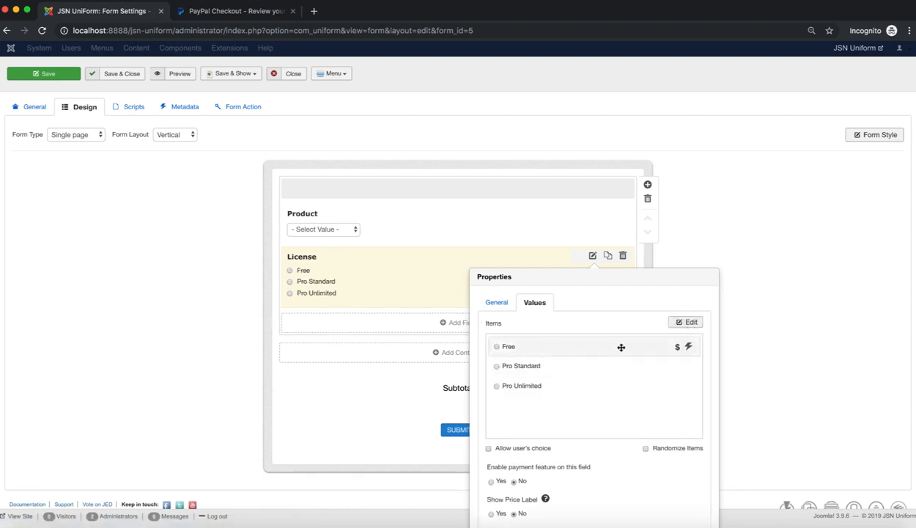
Price the License choices at 0 for Free, 49 for Pro Standard and 69 for Pro Unlimited, and enable the payment feature on the field.
left_click(677, 347)
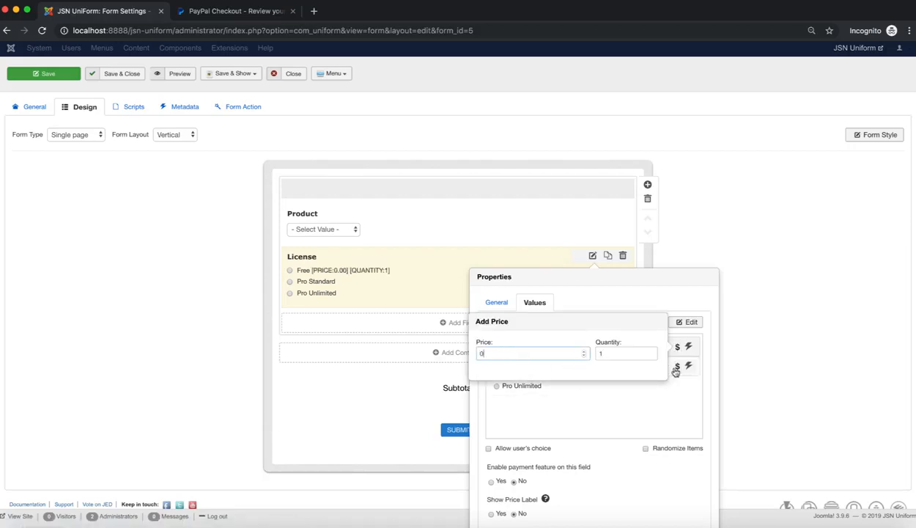
left_click(676, 366)
type("0")
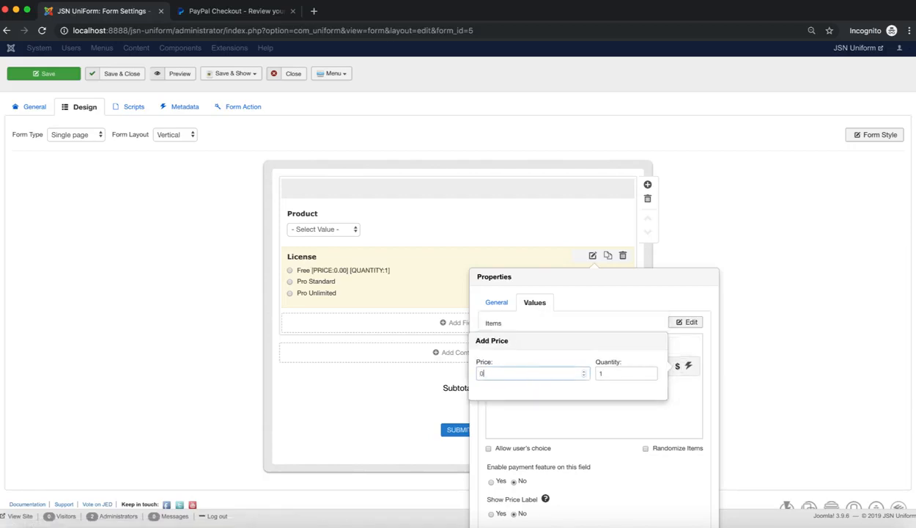
key("BackSpace")
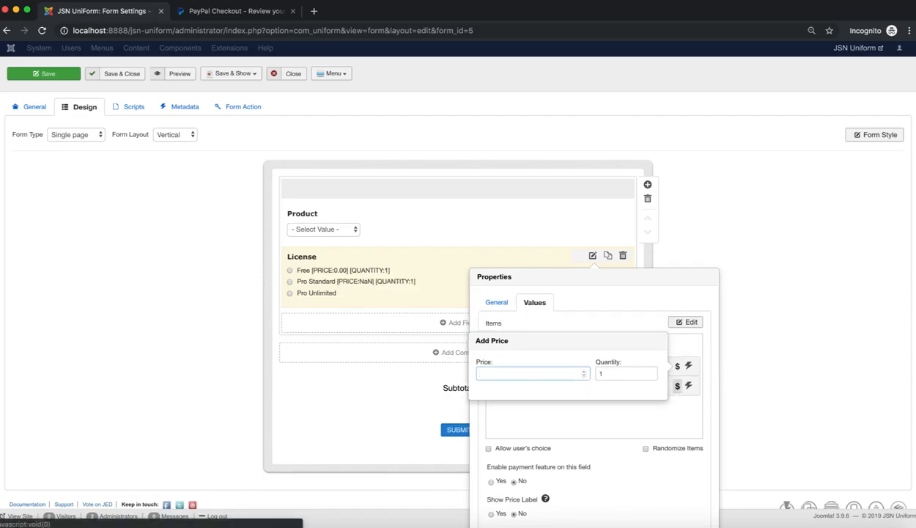
type("49")
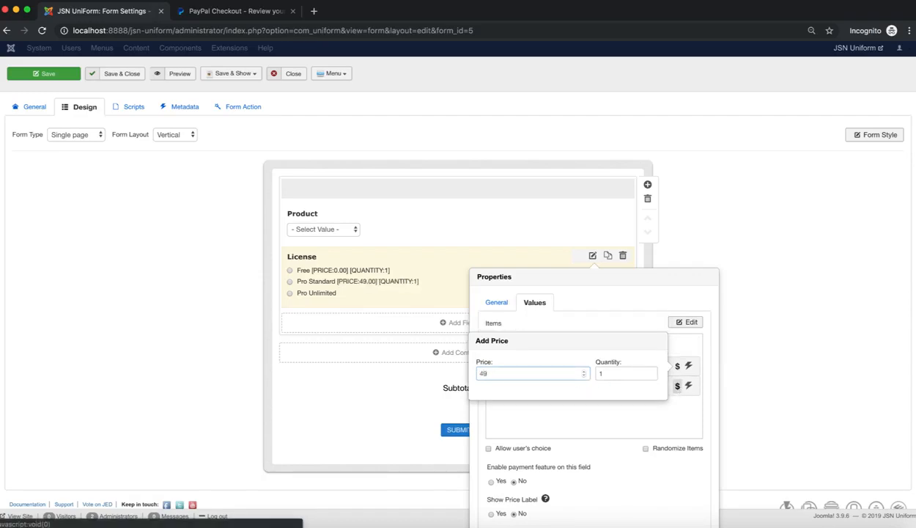
left_click(678, 385)
type("69")
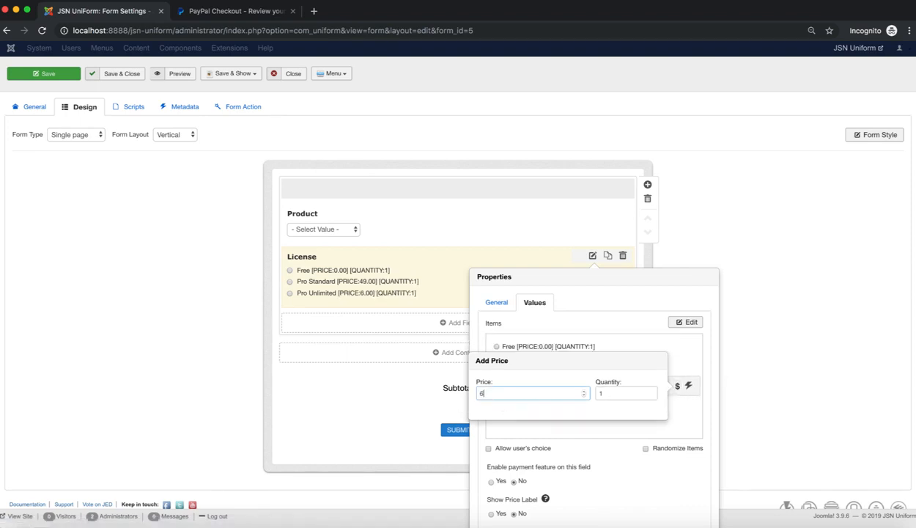
left_click(646, 430)
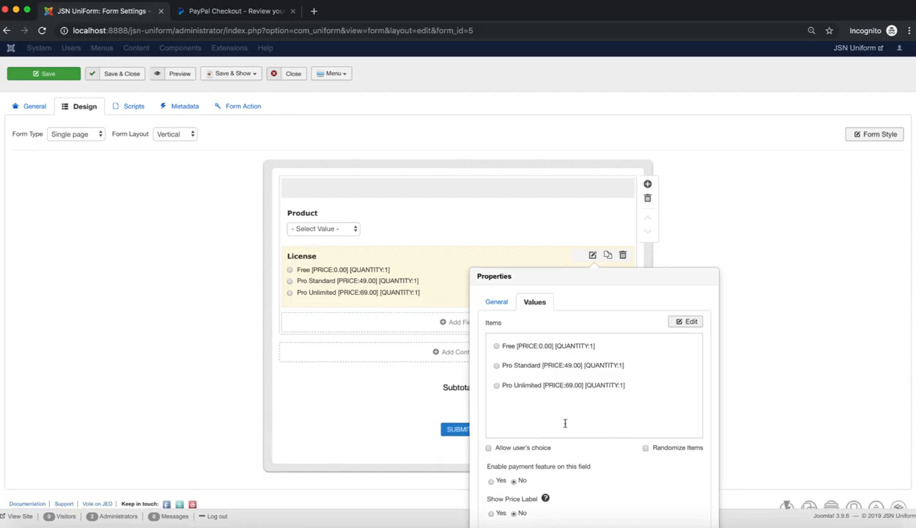
scroll(565, 423, "down", 1)
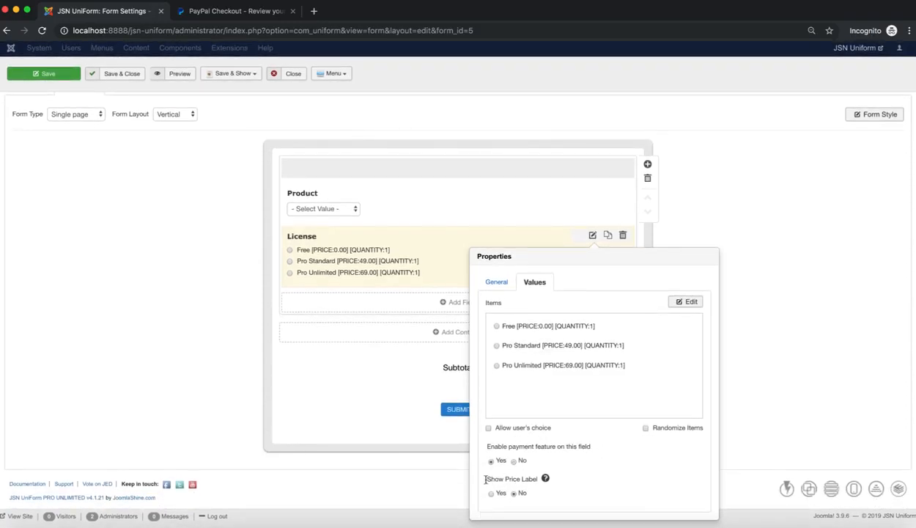
mouse_move(546, 480)
Add another Multiple Choice field below License and title it "Included JSN PageBuilder 3".
left_click(415, 308)
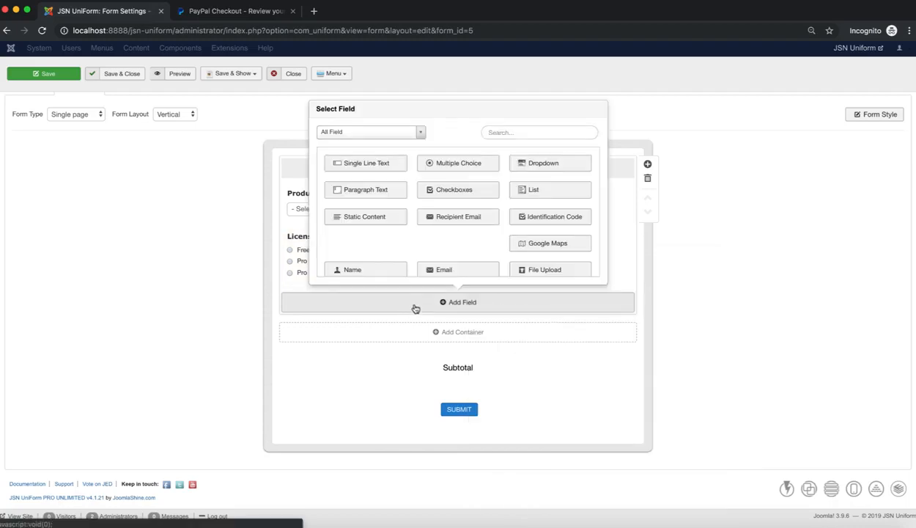
left_click(489, 168)
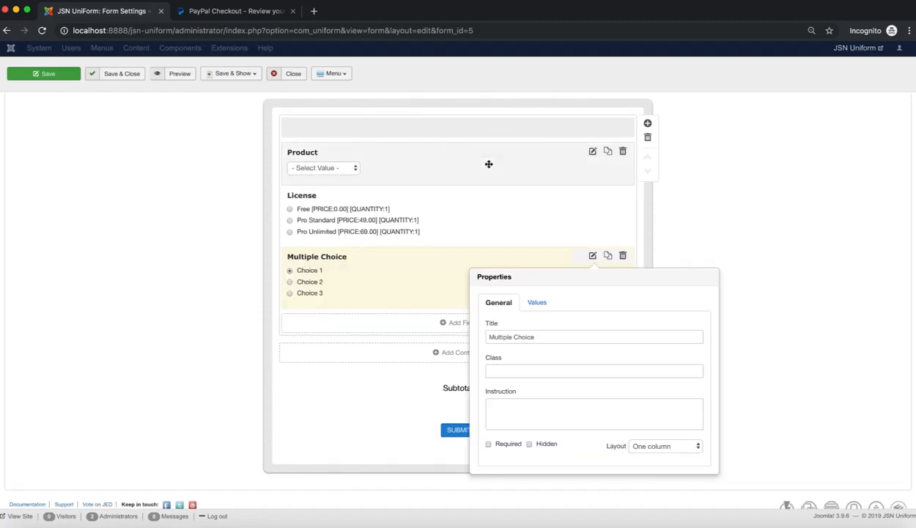
triple_click(569, 338)
type("Inclu")
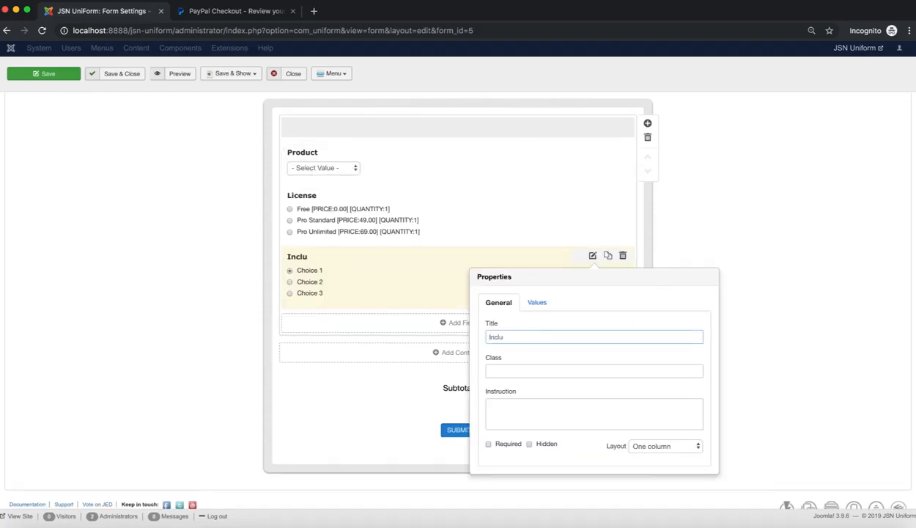
type("ded JSN PageBu")
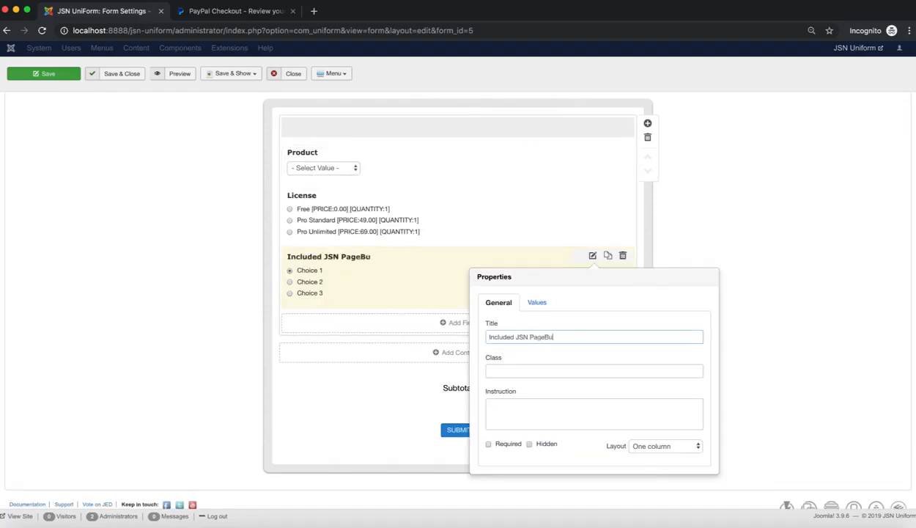
type("ilder 3")
Replace the default choices of the Included JSN PageBuilder 3 field with Free, Pro Individual and Pro Developer.
left_click(545, 310)
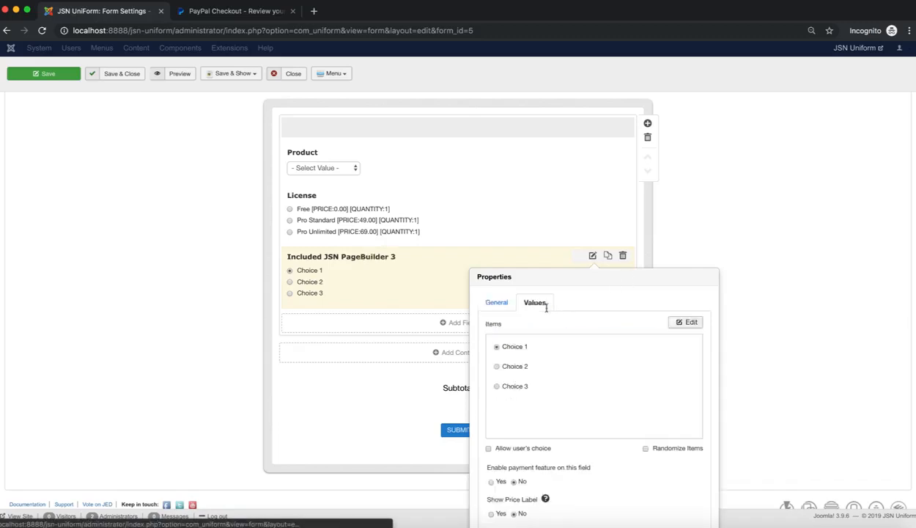
left_click(690, 322)
left_click_drag(538, 358, 464, 330)
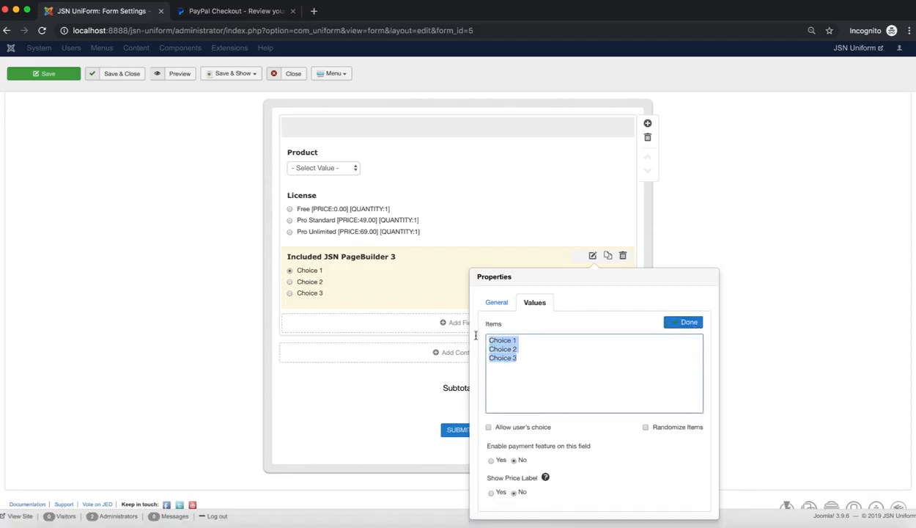
type("Free")
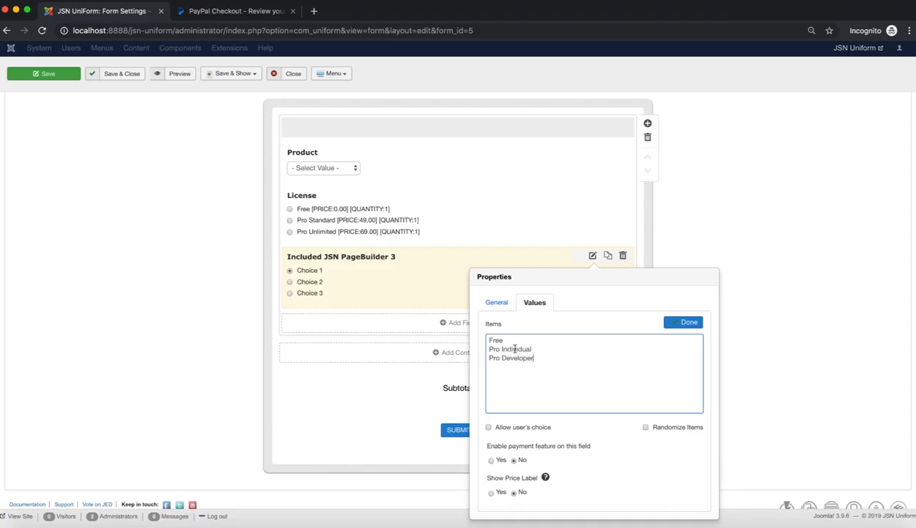
left_click(691, 323)
Price the JSN PageBuilder 3 choices at 0 for Free, 69 for Pro Individual and 139 for Pro Developer.
left_click(678, 349)
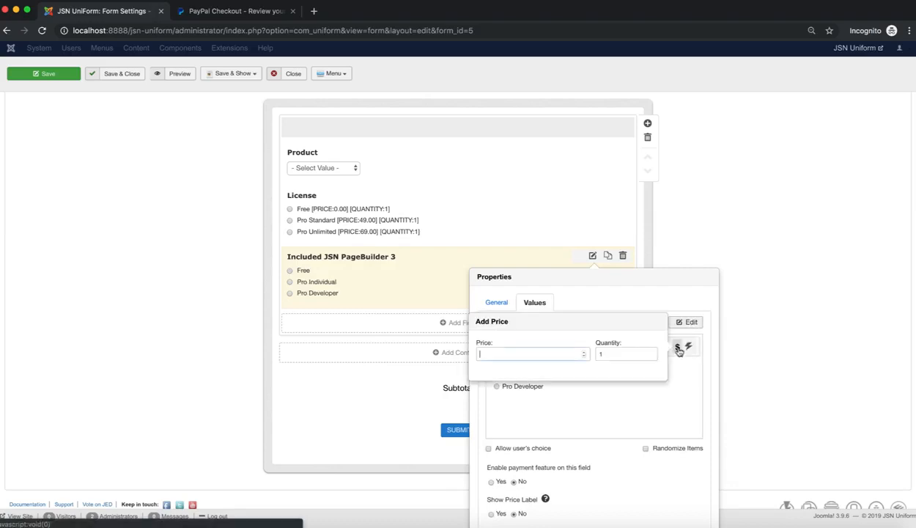
left_click(678, 368)
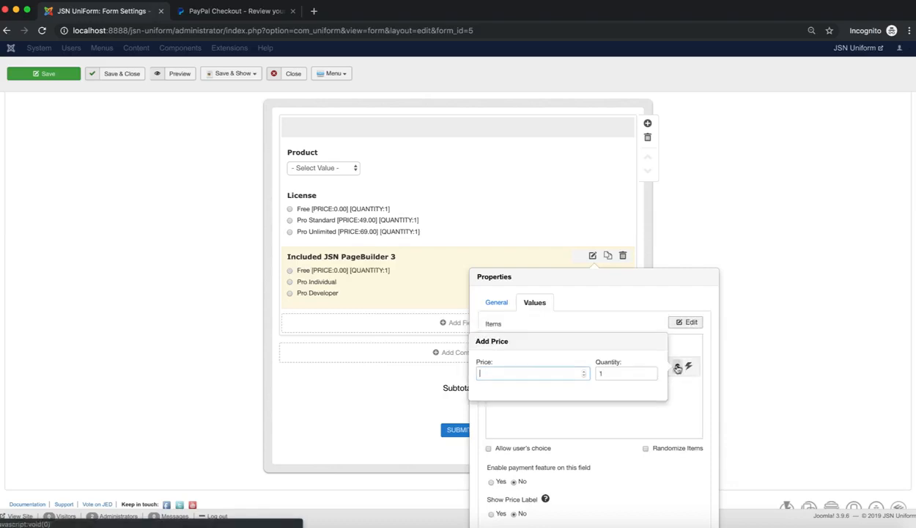
type("69")
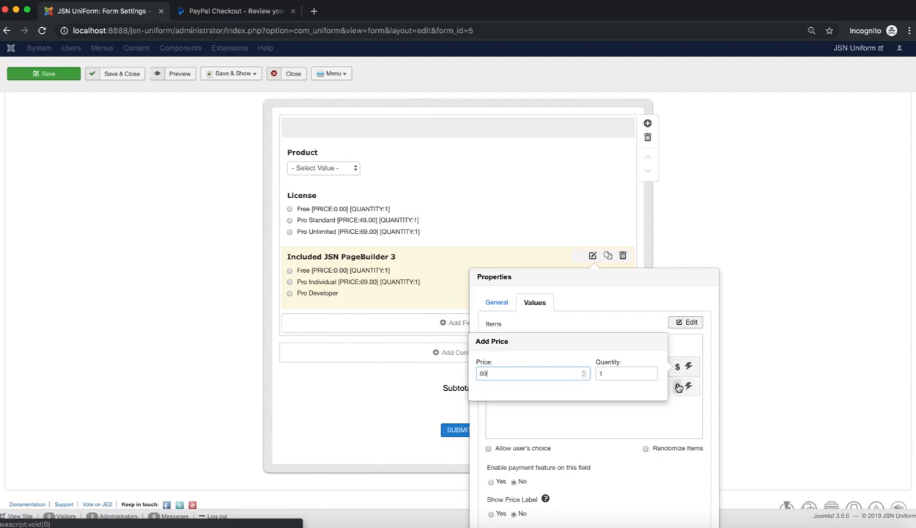
left_click(679, 387)
type("139")
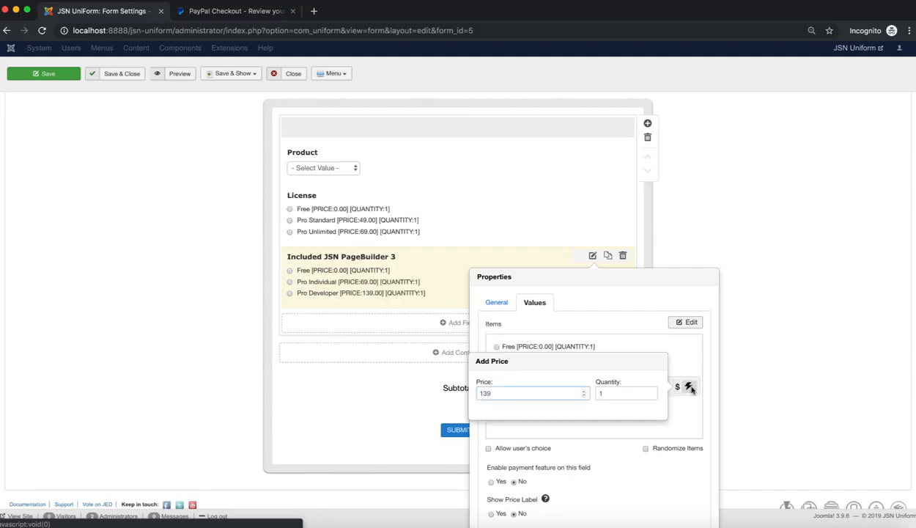
left_click(681, 415)
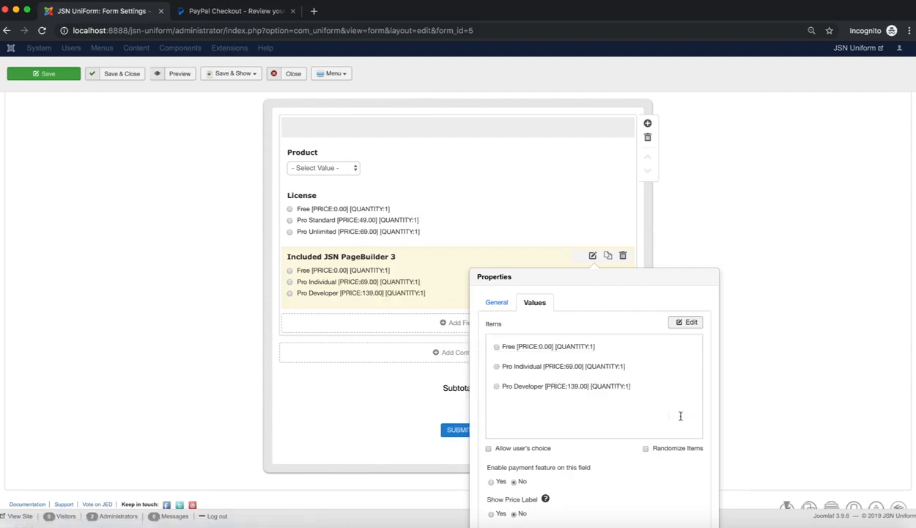
Enable the payment feature and the price label on the Included JSN PageBuilder 3 field, and close its properties.
left_click(492, 482)
left_click(492, 514)
scroll(650, 482, "down", 1)
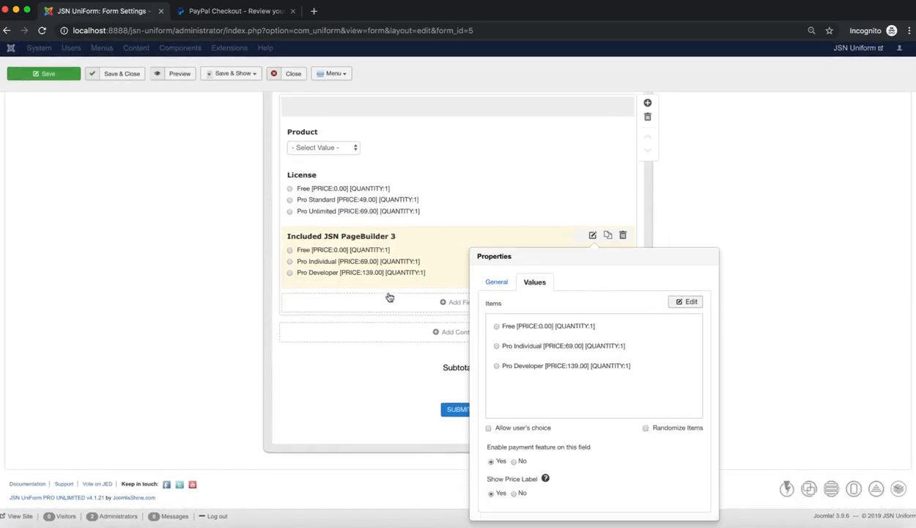
left_click(423, 286)
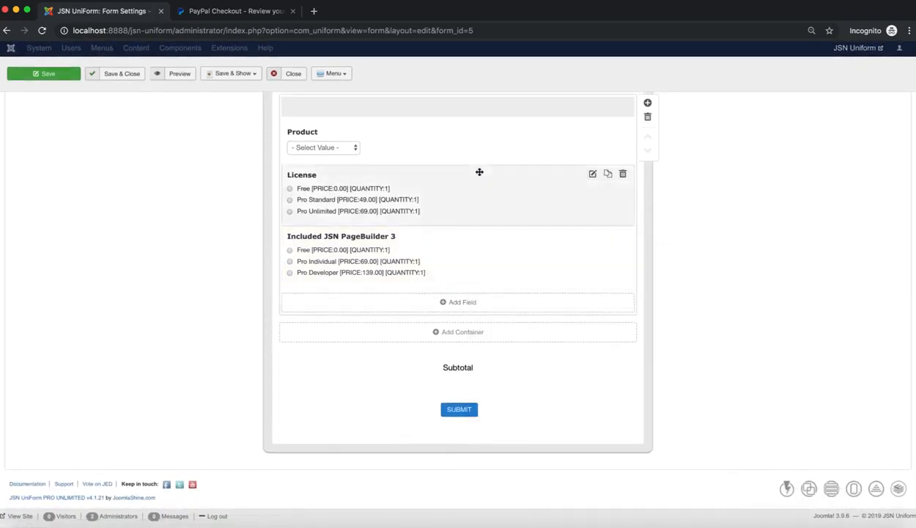
Change the form's submit button text to "CHECKOUT" and close the button's properties.
scroll(481, 172, "up", 2)
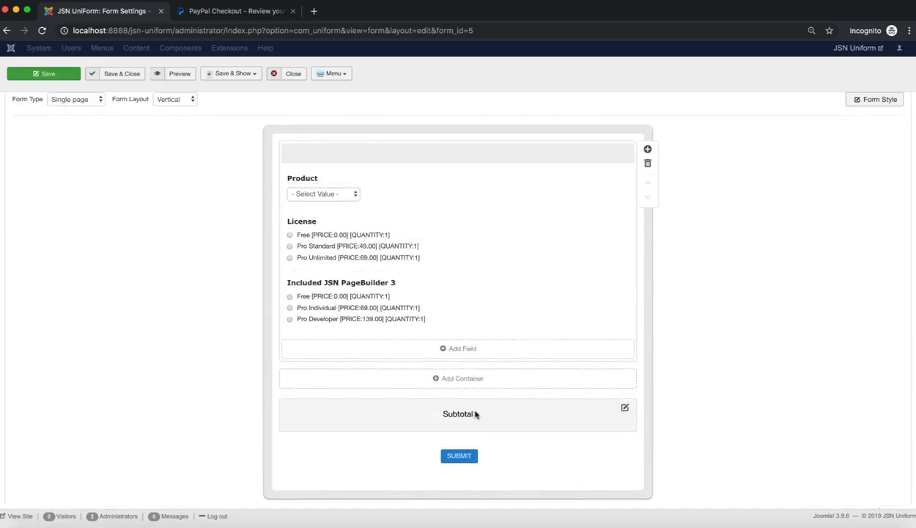
left_click(622, 446)
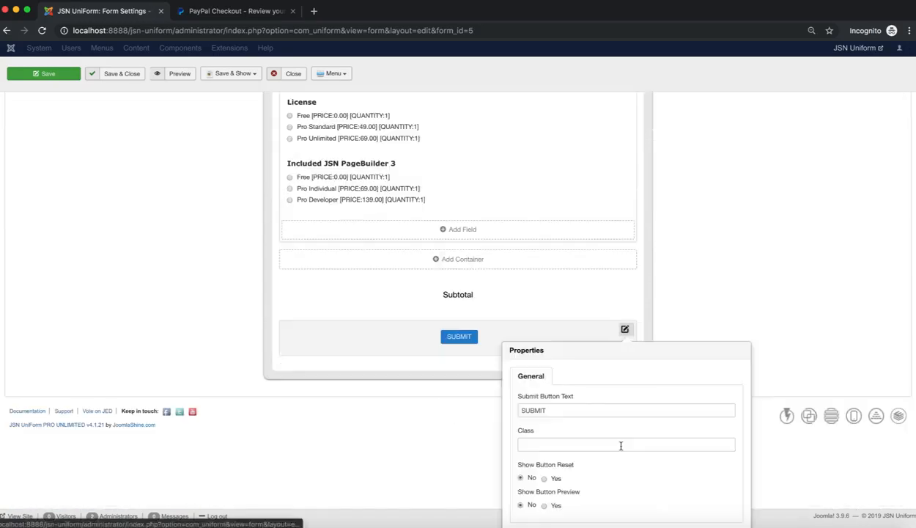
double_click(571, 410)
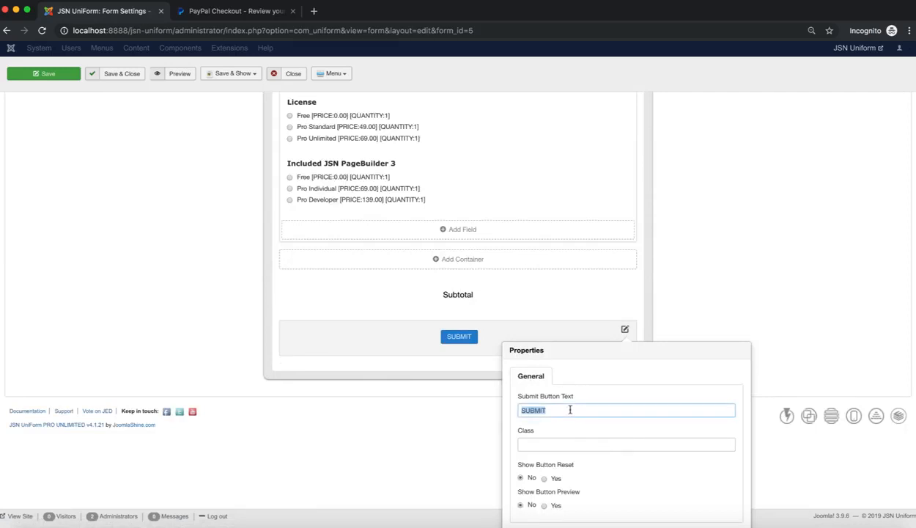
type("CHECKOUT")
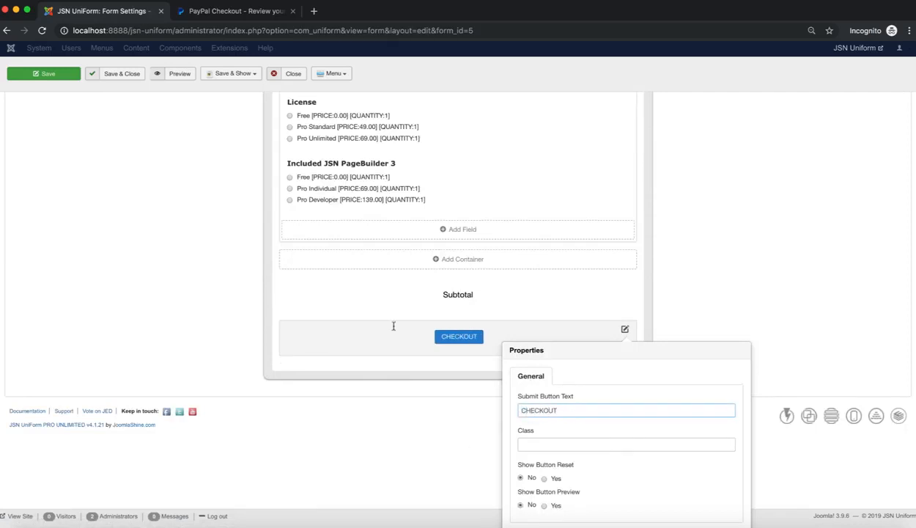
left_click(365, 337)
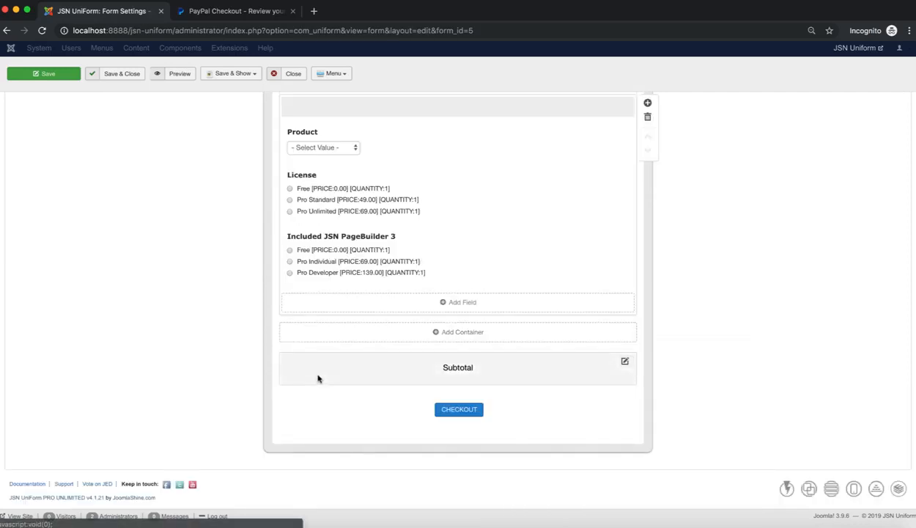
scroll(317, 378, "up", 5)
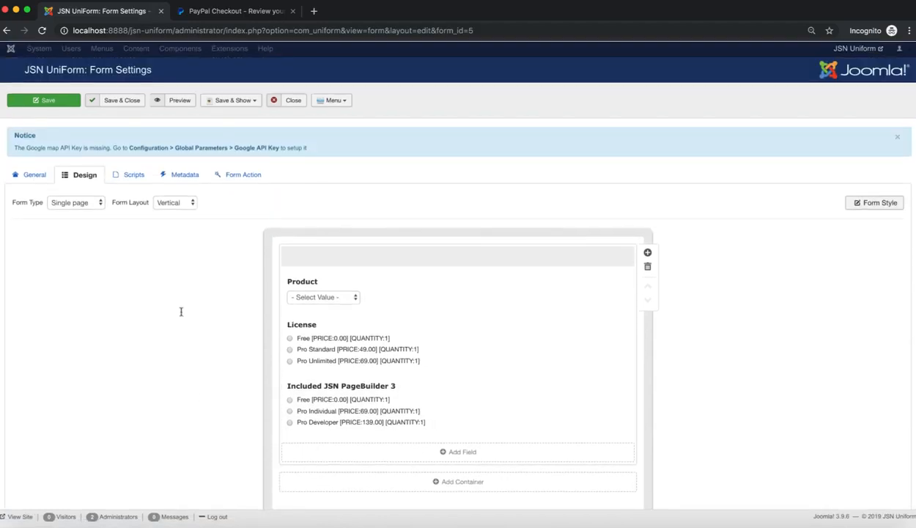
Save the payment form and open its front-end preview to read the preview mode message.
left_click(64, 103)
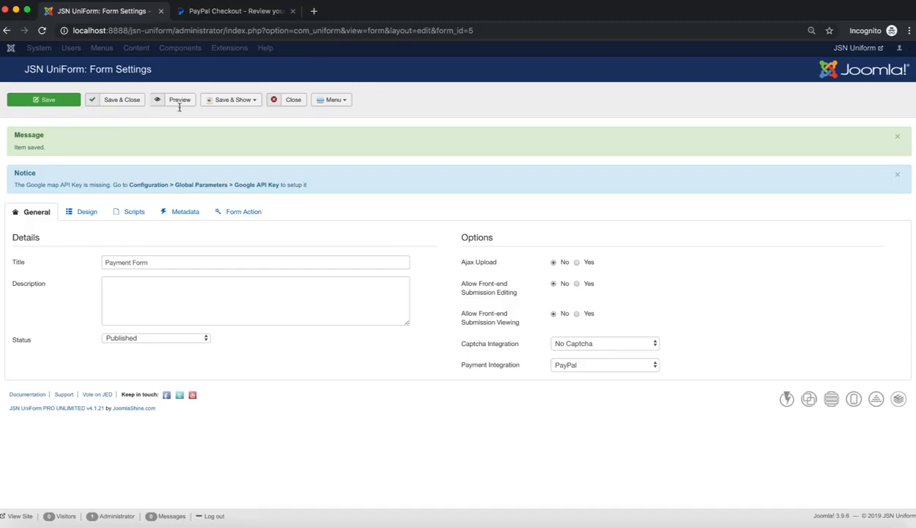
left_click(180, 102)
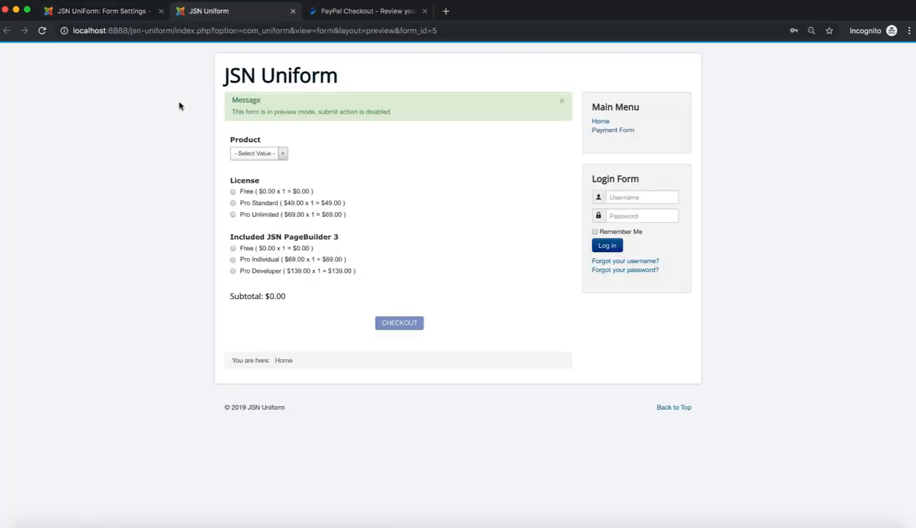
left_click_drag(231, 114, 400, 116)
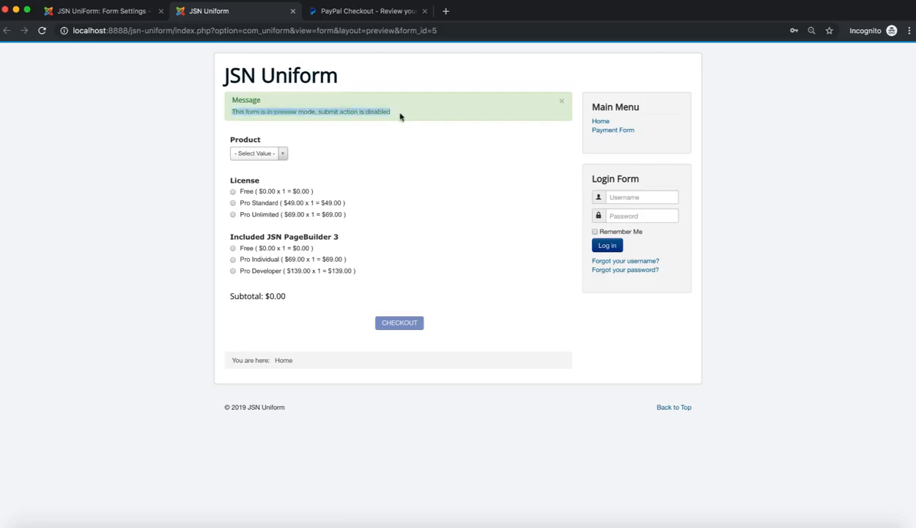
left_click(405, 100)
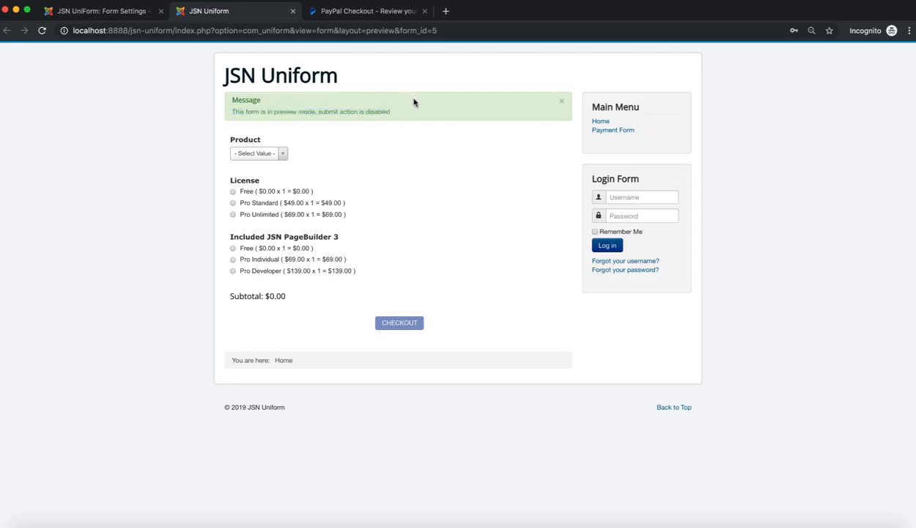
Test the previewed form with product JSN Uniform, the Pro Standard license and the Pro Developer PageBuilder 3 option.
left_click(280, 154)
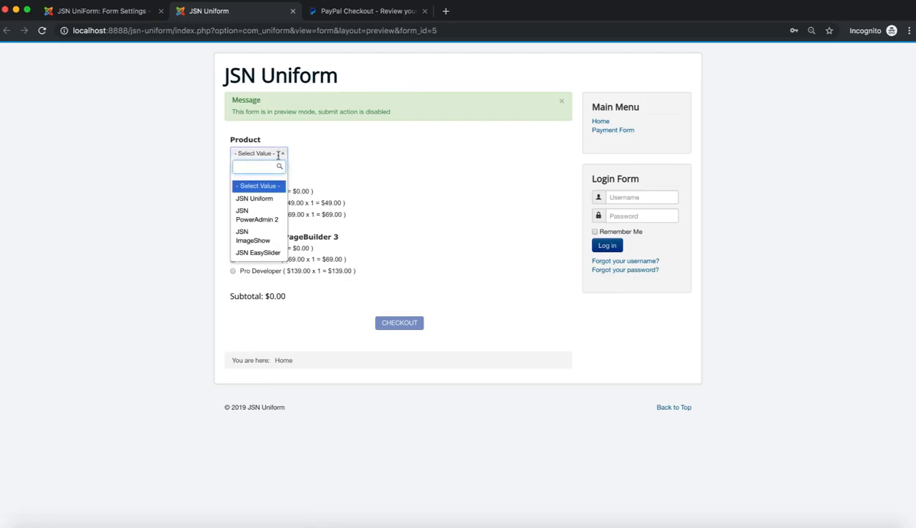
left_click(275, 199)
left_click(261, 203)
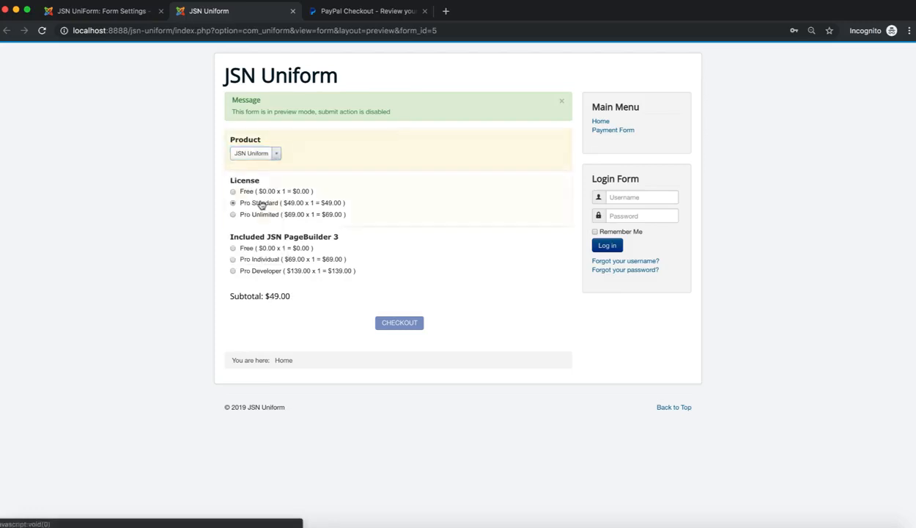
left_click(268, 269)
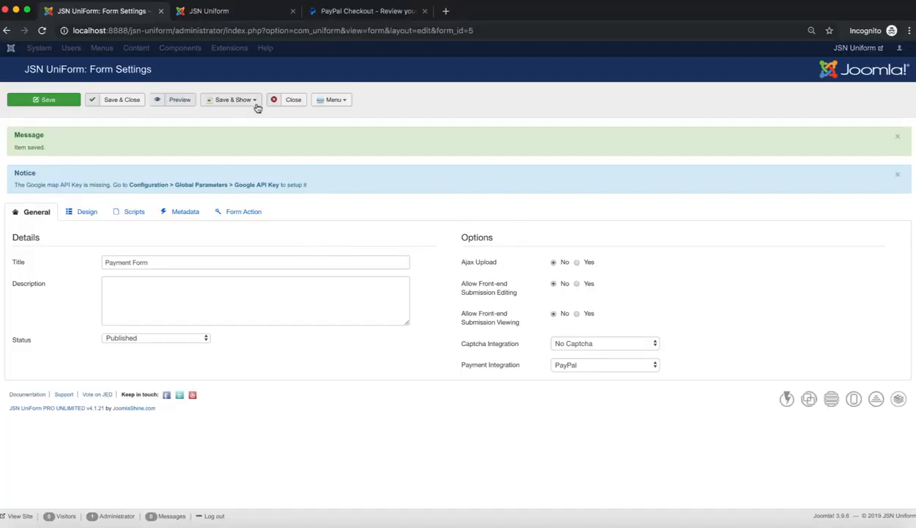
Save the form for display through a new Main Menu item titled "Payment Form", and save and close that item.
left_click(257, 104)
mouse_move(250, 115)
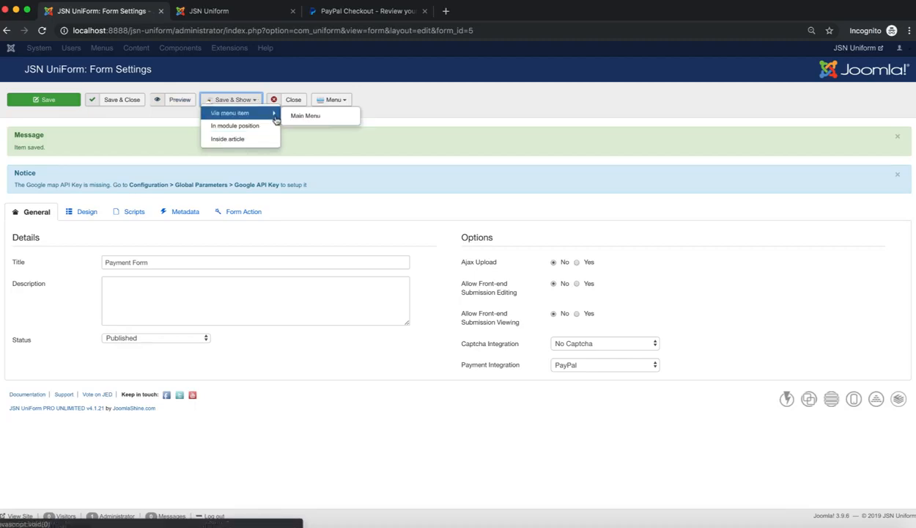
left_click(332, 119)
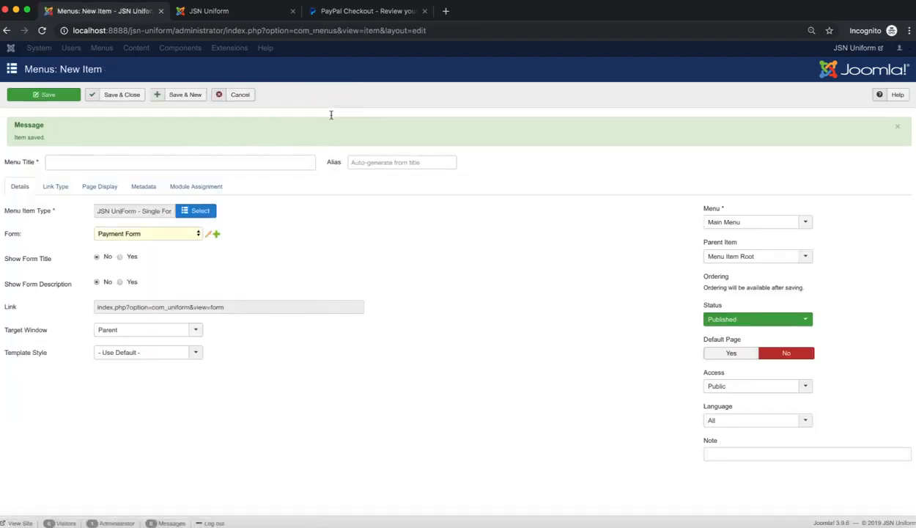
left_click(267, 160)
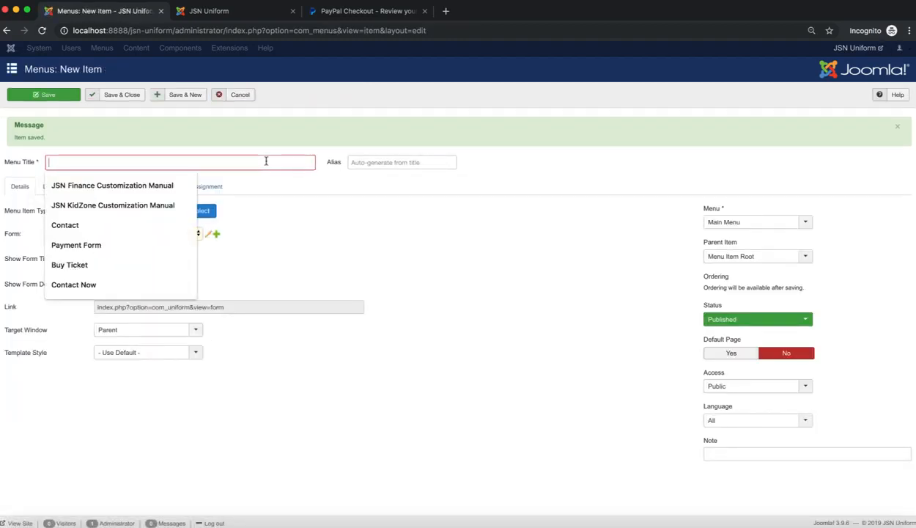
type("Payment Form")
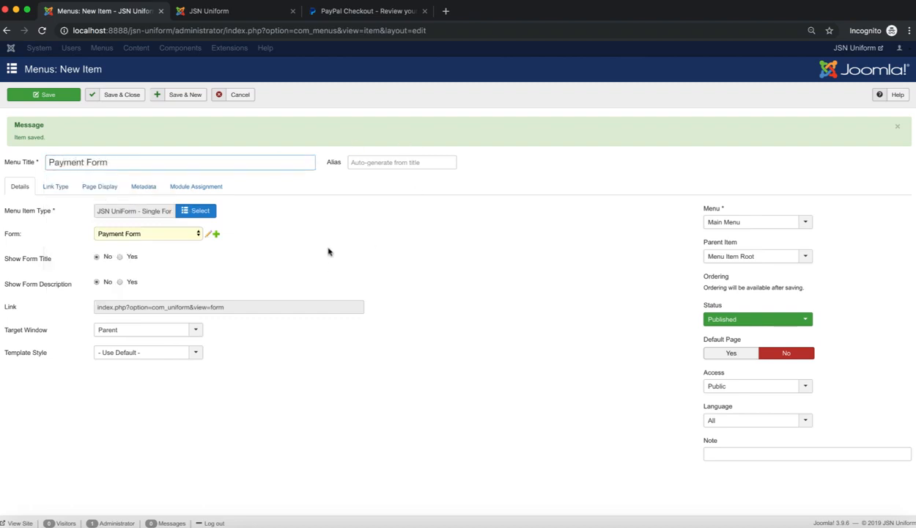
left_click(121, 95)
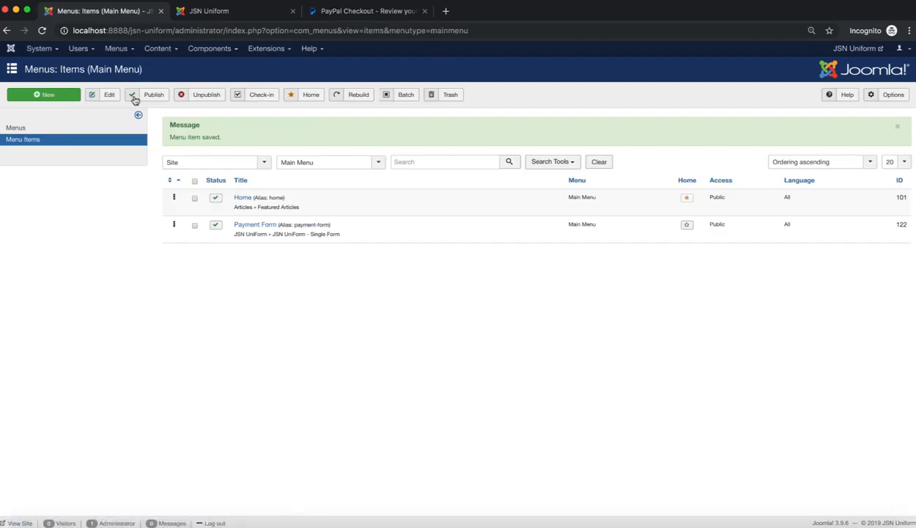
On the live site's Payment Form page, choose JSN Uniform, Pro Unlimited and Pro Developer, and check out.
left_click(20, 523)
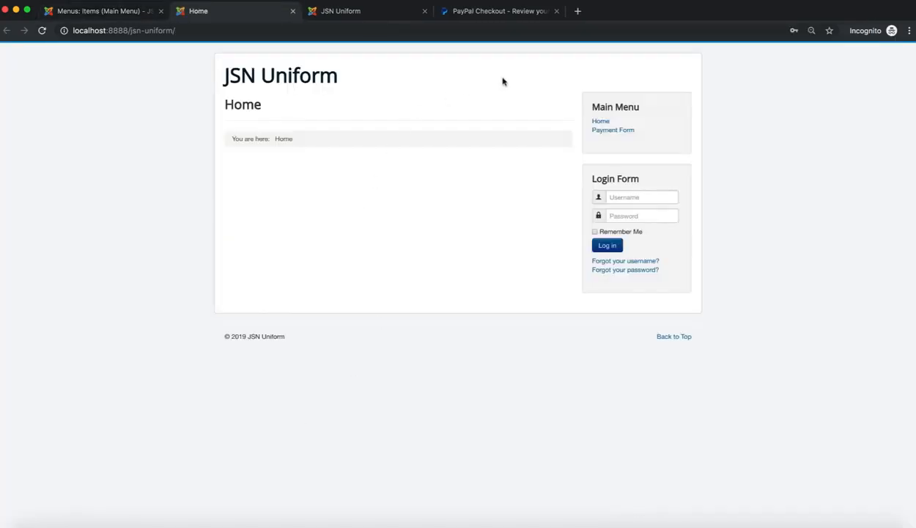
left_click(633, 132)
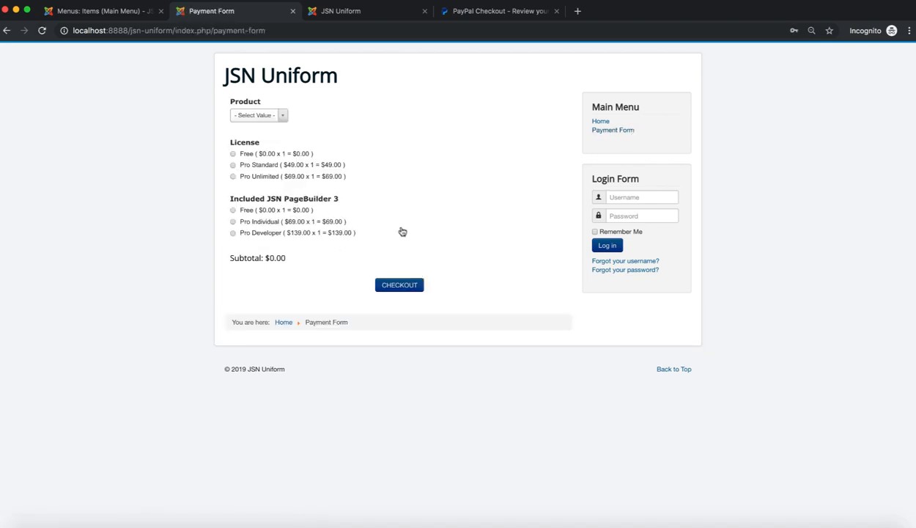
left_click(283, 117)
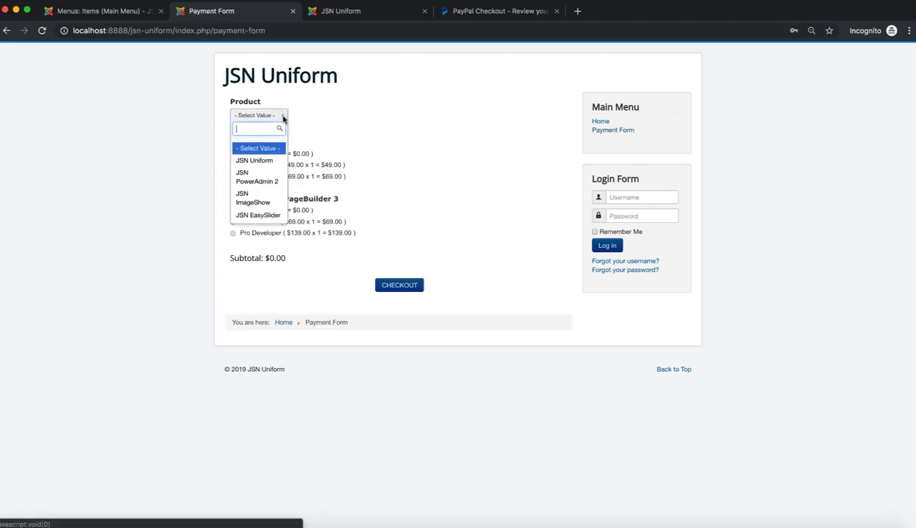
left_click(276, 167)
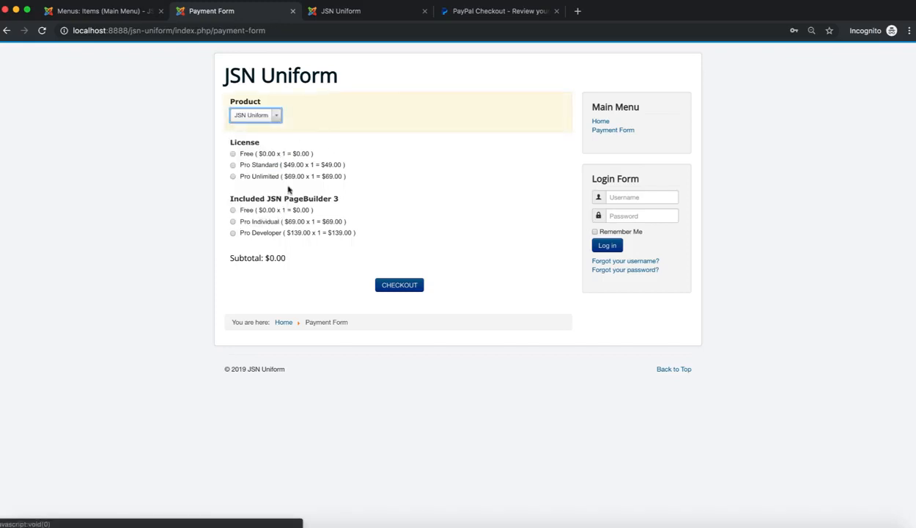
left_click(233, 176)
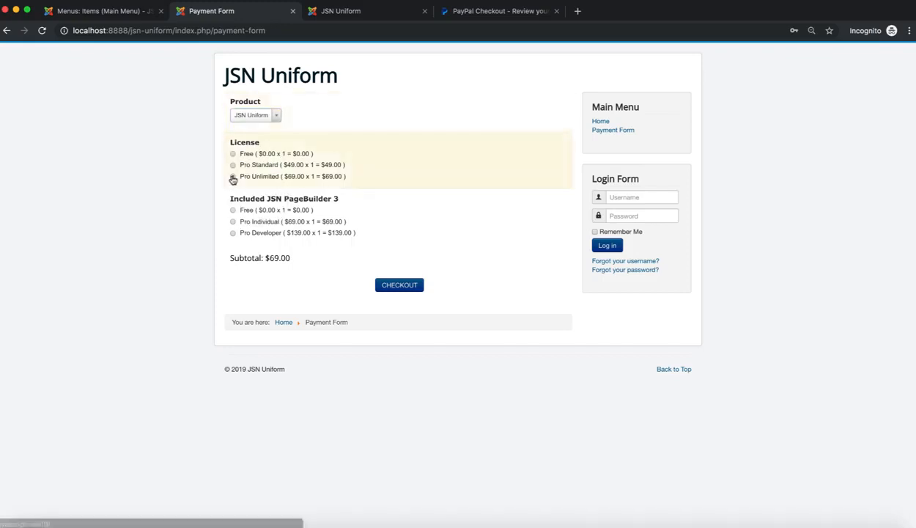
left_click(245, 233)
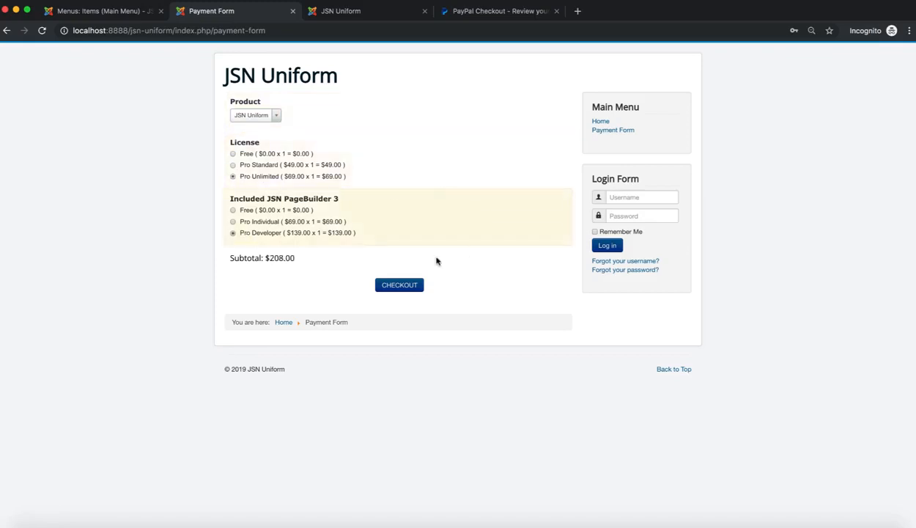
left_click(400, 286)
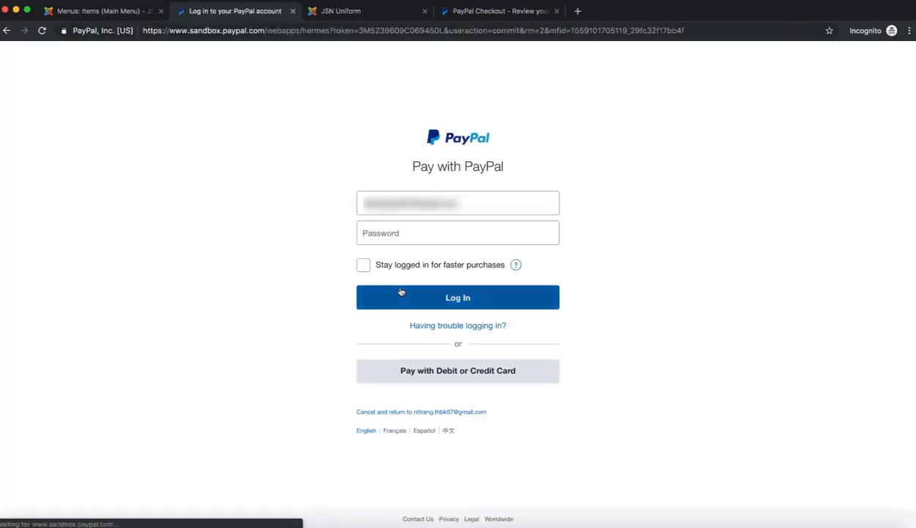
Log in to PayPal with the saved account password, then expand the order summary to review its items and close it.
left_click(437, 236)
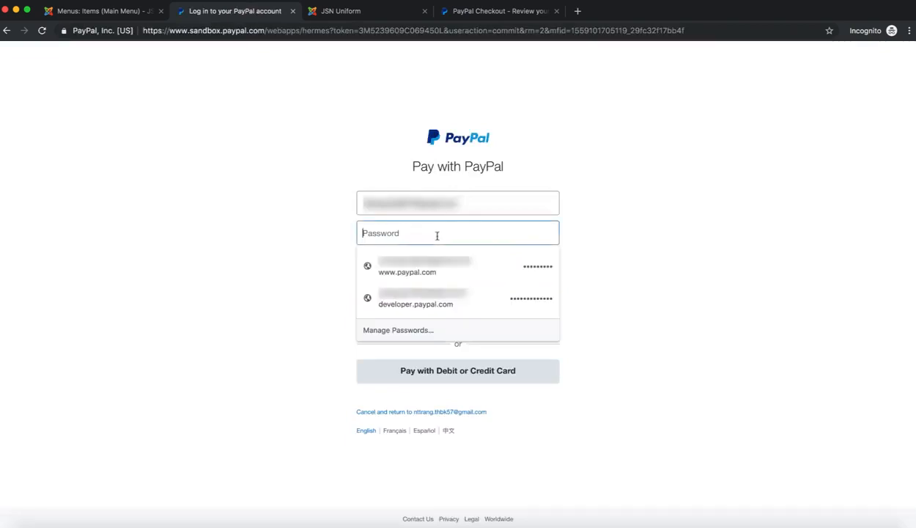
left_click(444, 297)
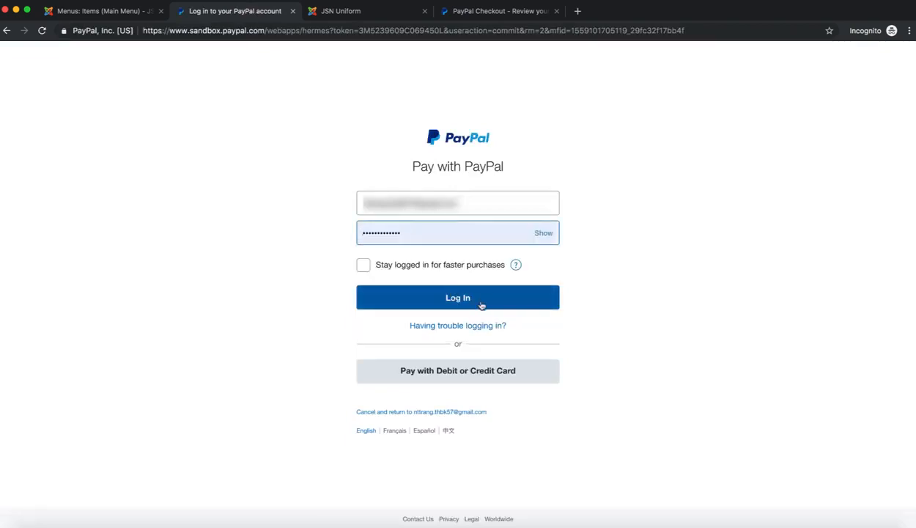
left_click(482, 305)
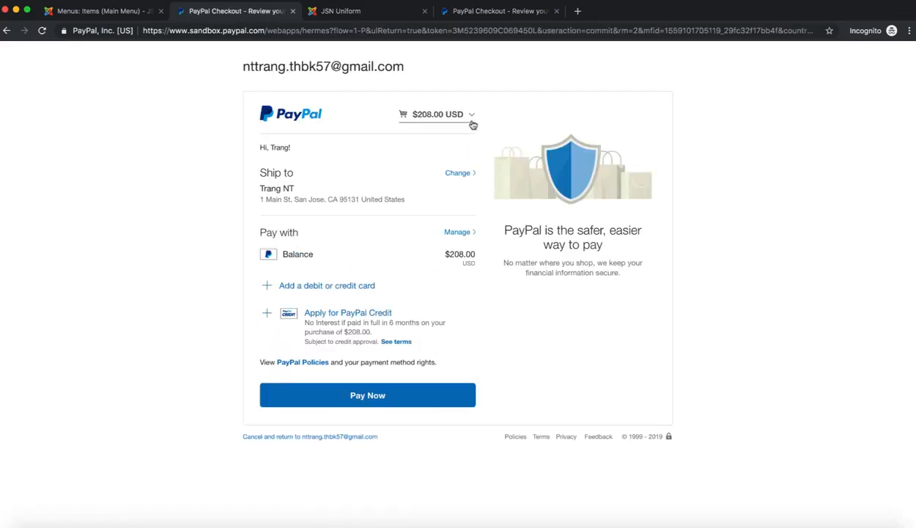
left_click(472, 117)
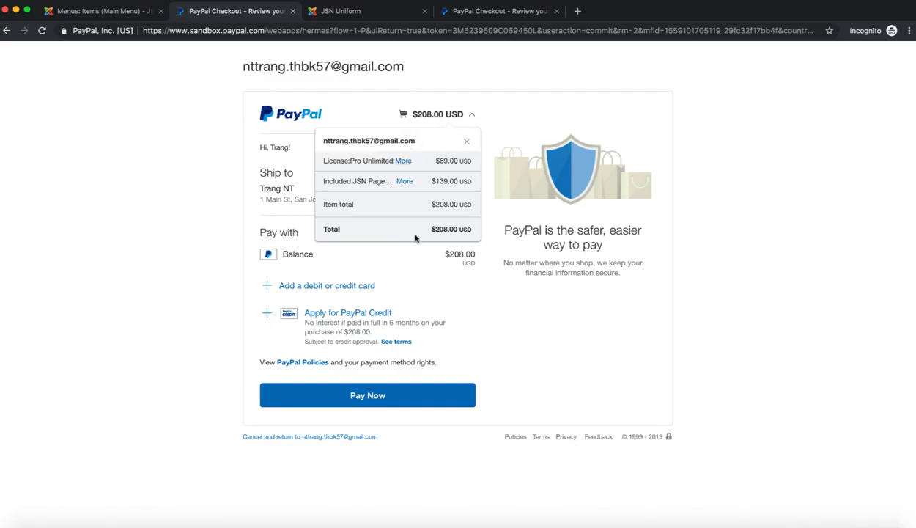
left_click(487, 276)
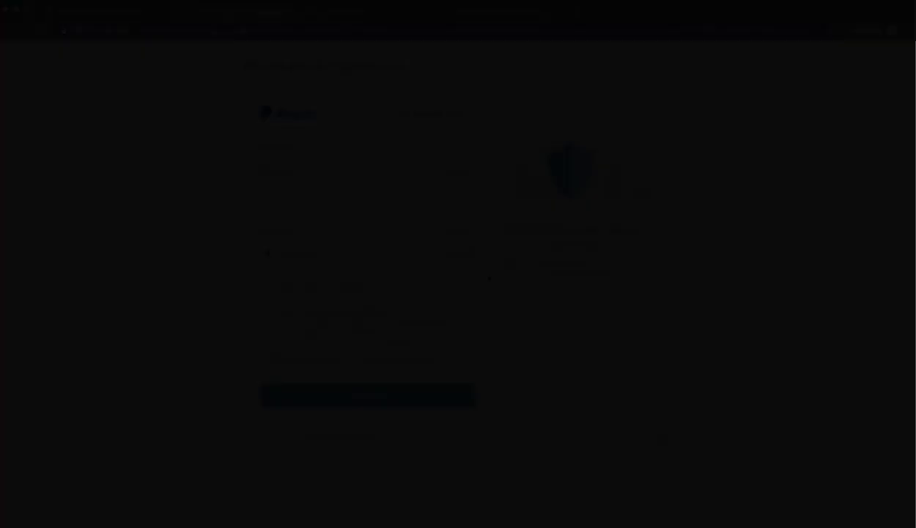